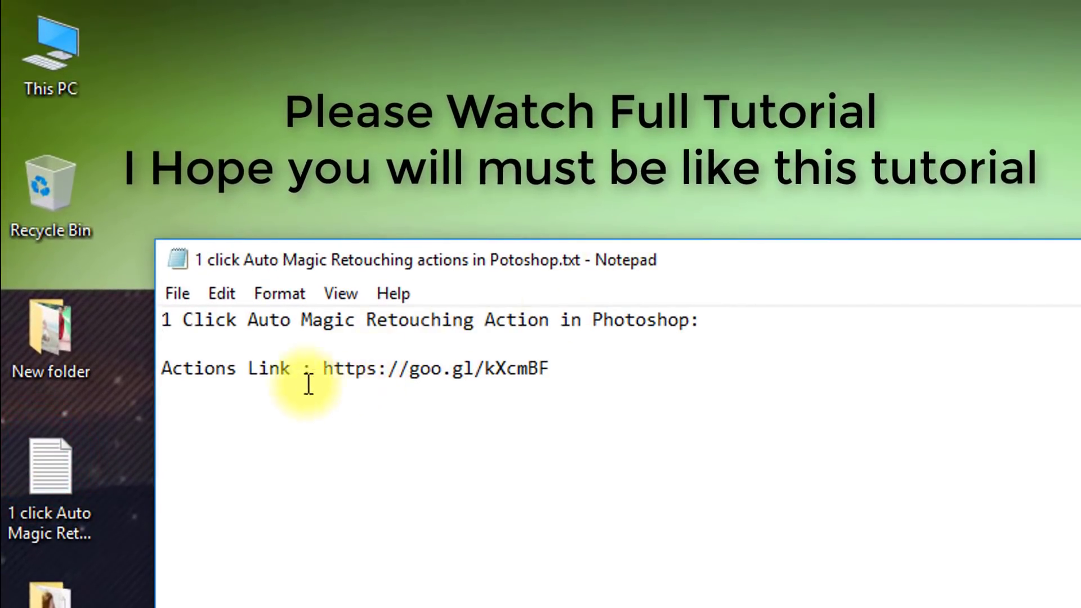
# Copy the goo.gl URL after 'Actions Link :' in the note.
pyautogui.click(359, 321)
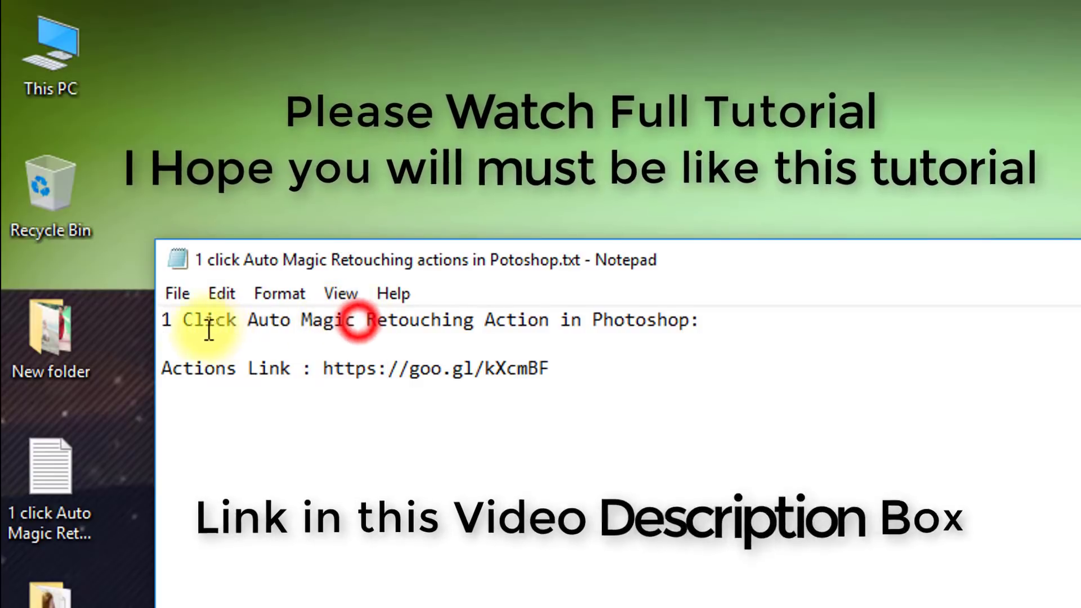
pyautogui.moveTo(167, 321); pyautogui.dragTo(716, 322)
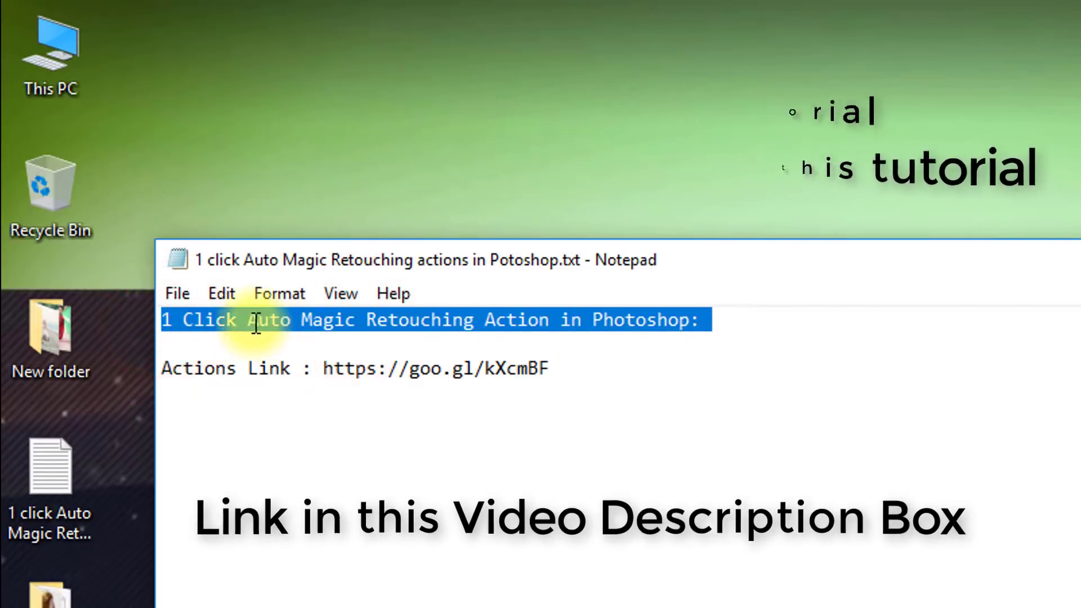
pyautogui.click(511, 403)
pyautogui.moveTo(572, 370); pyautogui.dragTo(323, 368)
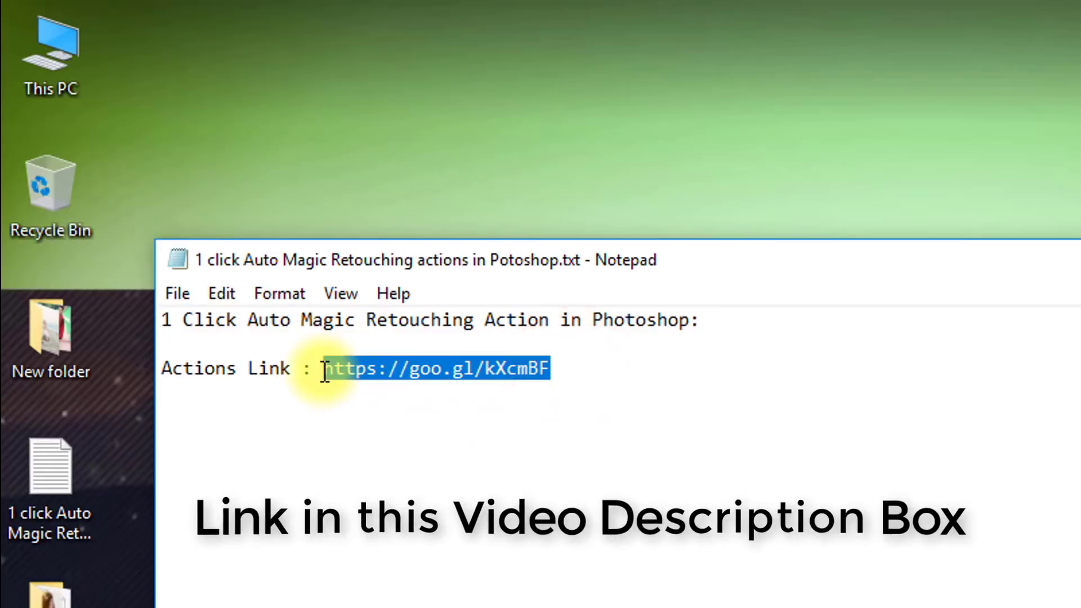
pyautogui.rightClick(414, 365)
pyautogui.click(256, 451)
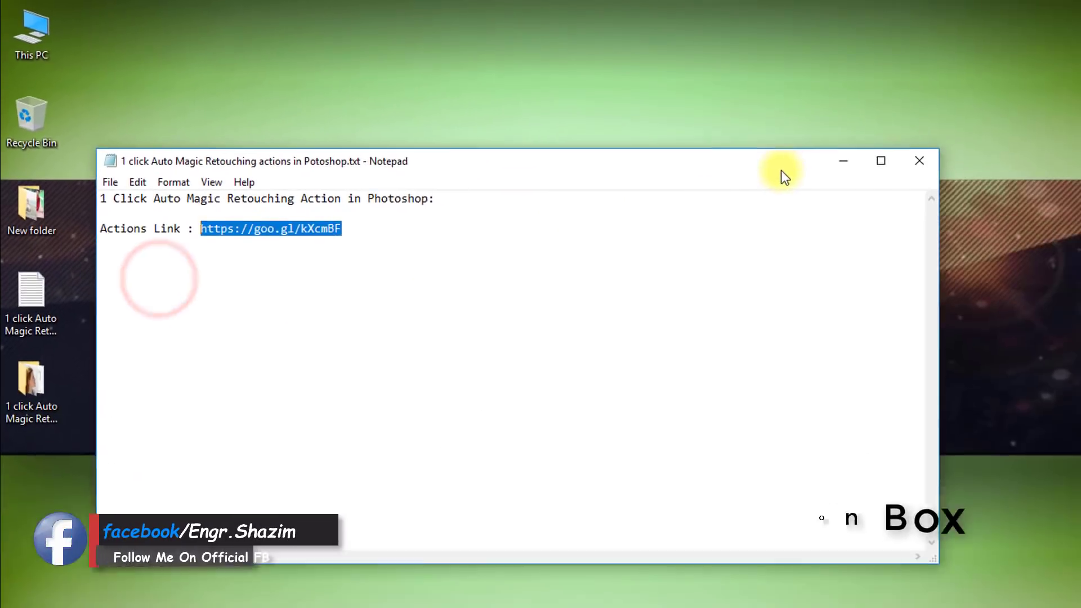
# Close the note and load the copied actions link in Chrome with Paste and go.
pyautogui.click(793, 151)
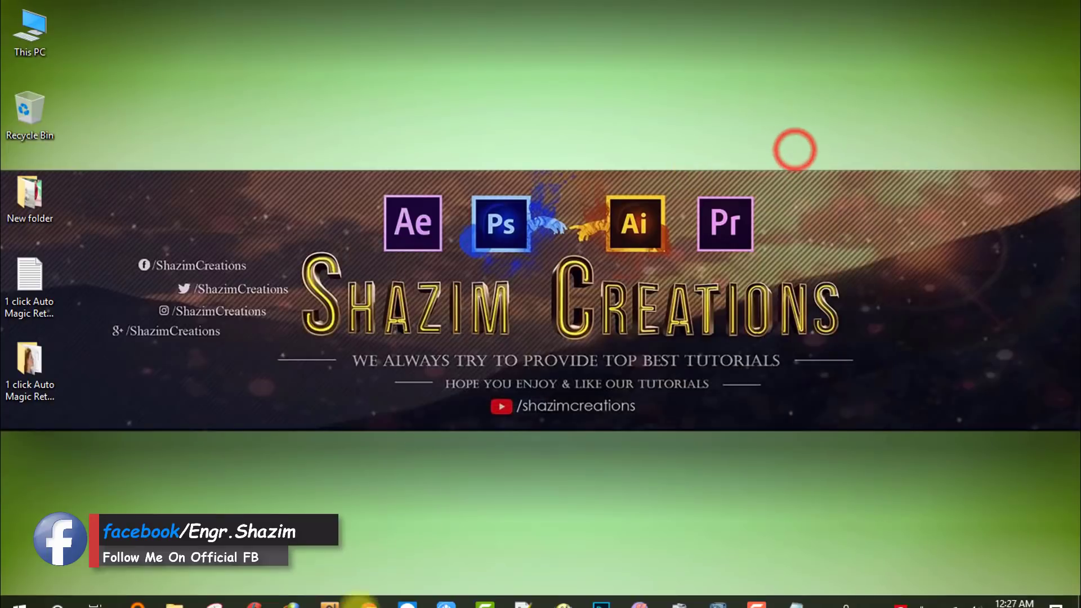
pyautogui.click(368, 592)
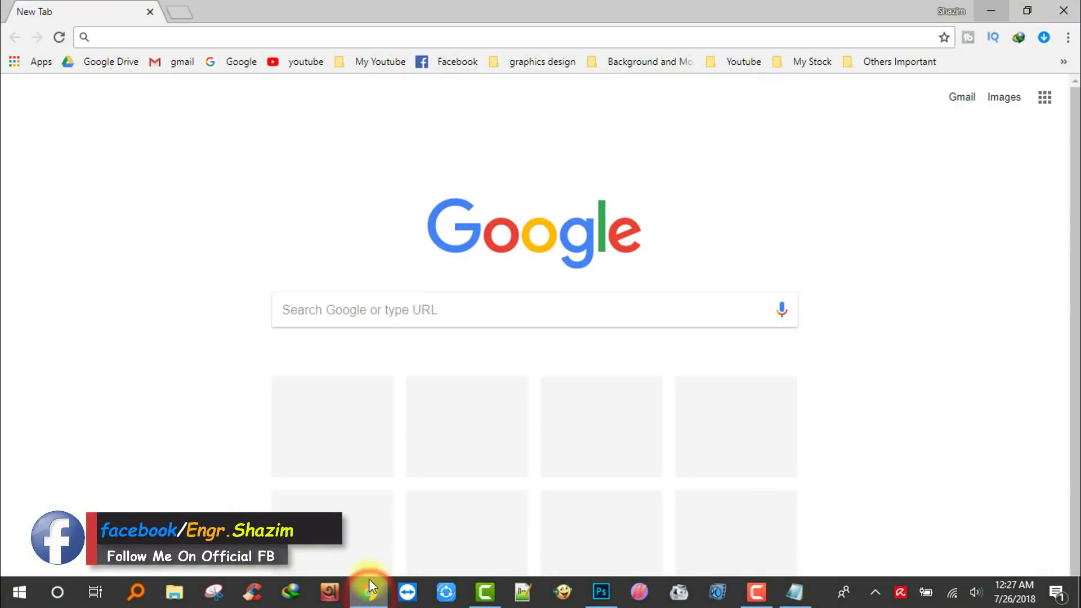
pyautogui.rightClick(321, 37)
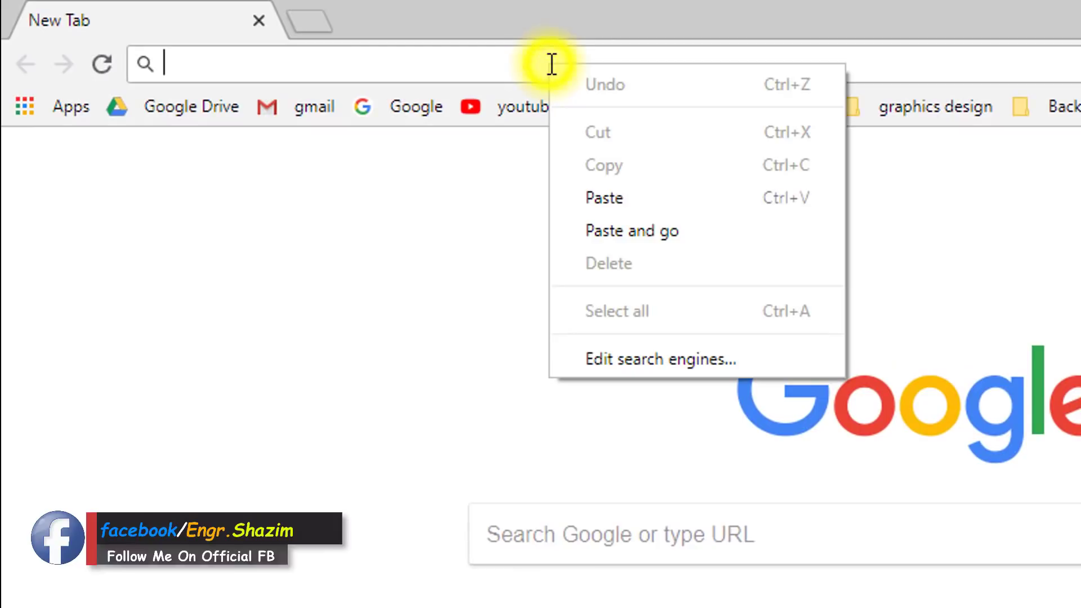
pyautogui.click(652, 230)
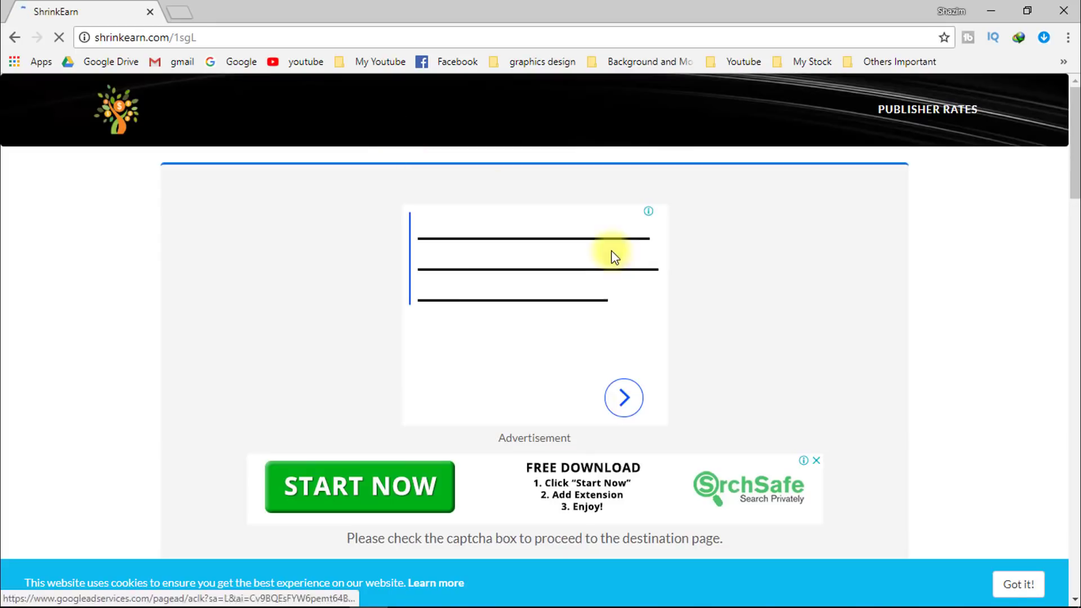
pyautogui.scroll(-3, 633, 266)
pyautogui.scroll(-2, 640, 284)
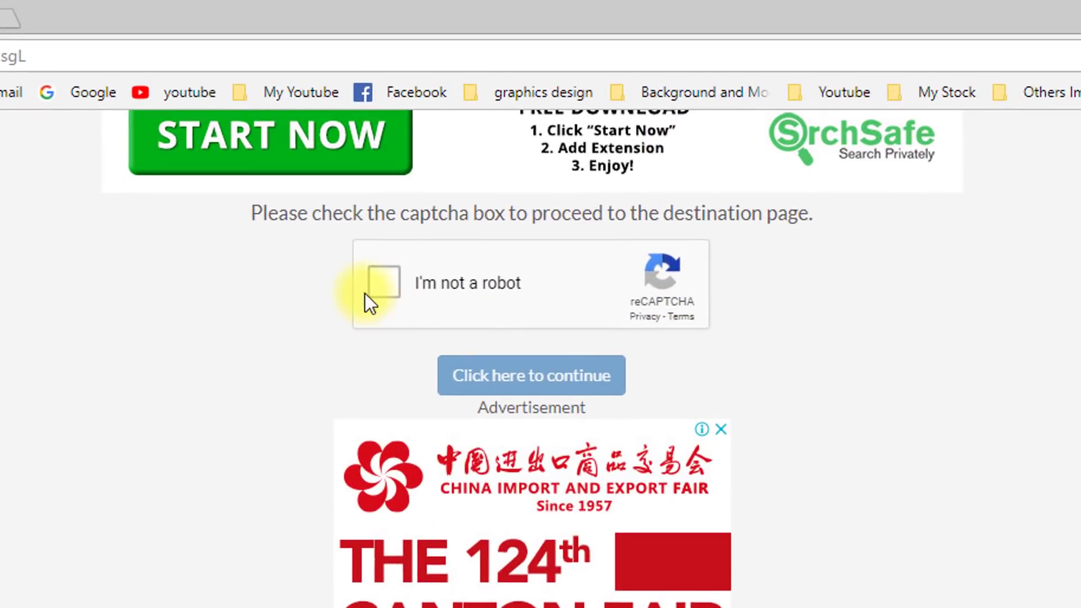
# Tick 'I'm not a robot' and select the four bus tiles in the reCAPTCHA.
pyautogui.click(389, 279)
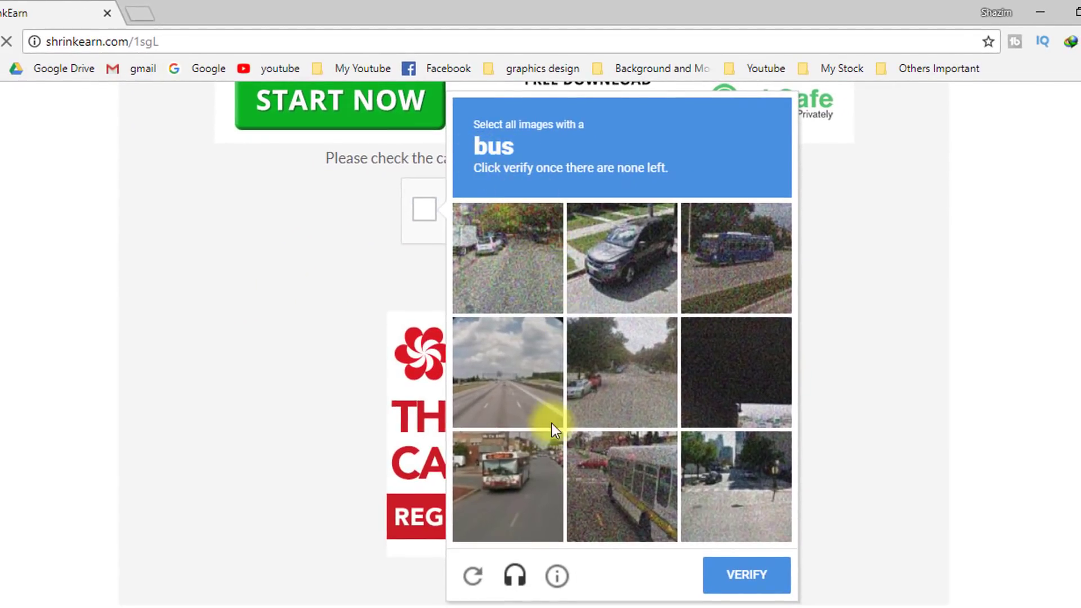
pyautogui.click(757, 266)
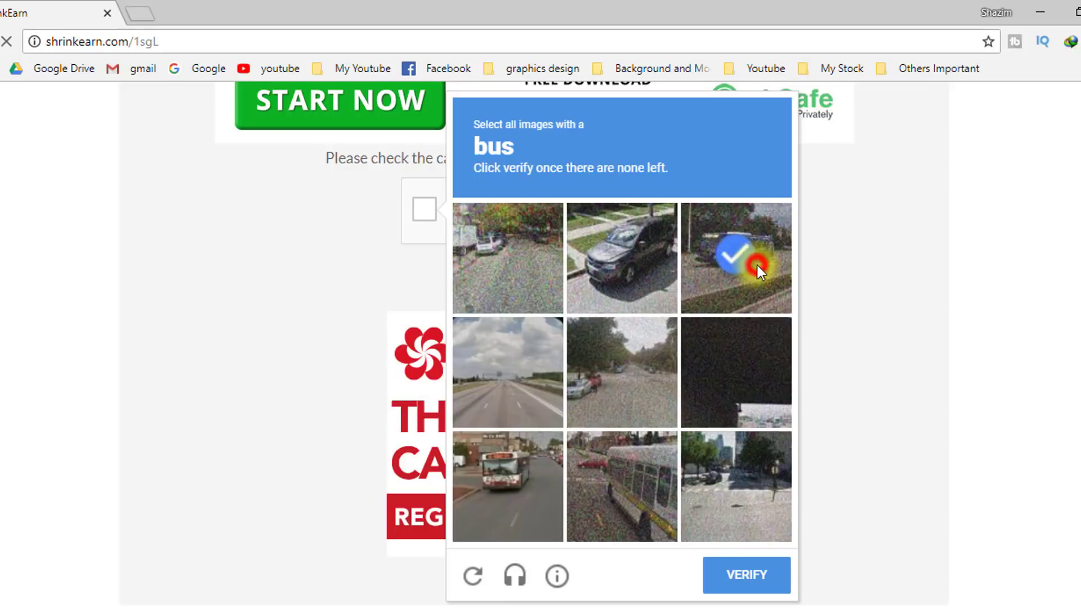
pyautogui.click(514, 464)
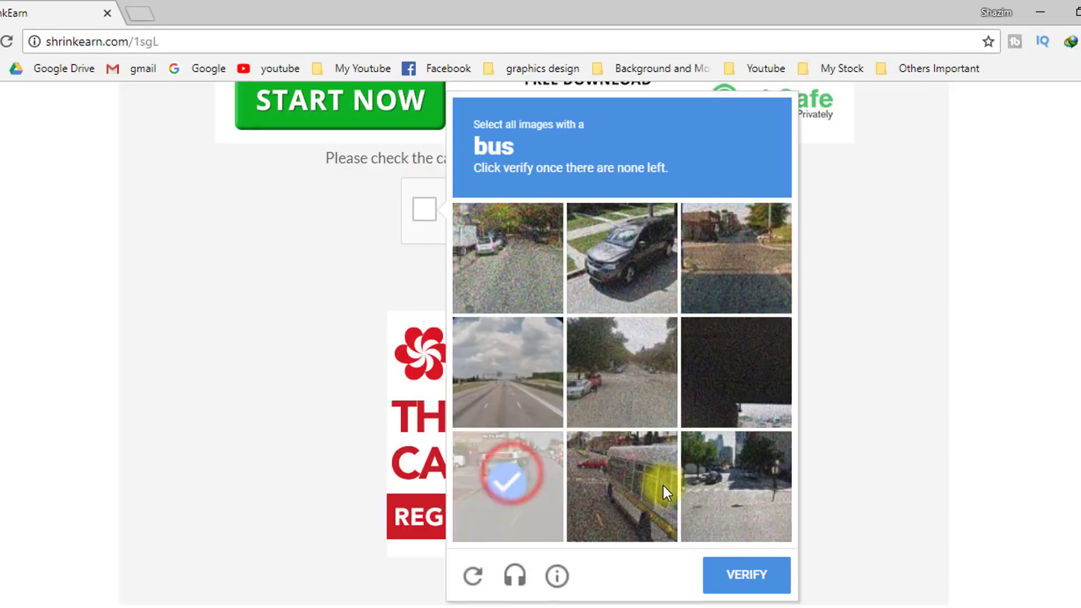
pyautogui.click(618, 479)
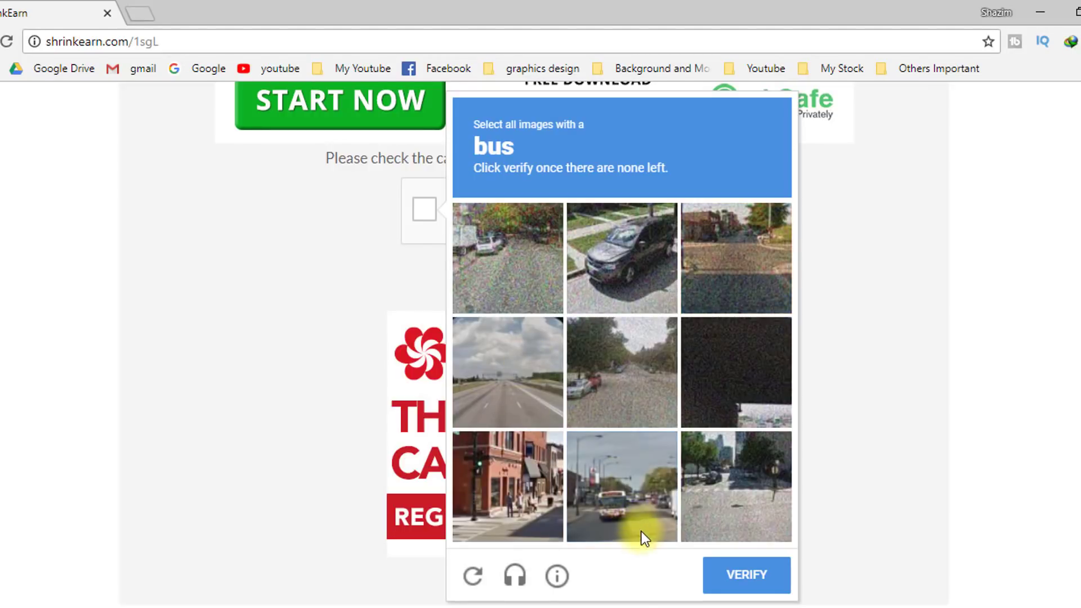
pyautogui.click(627, 489)
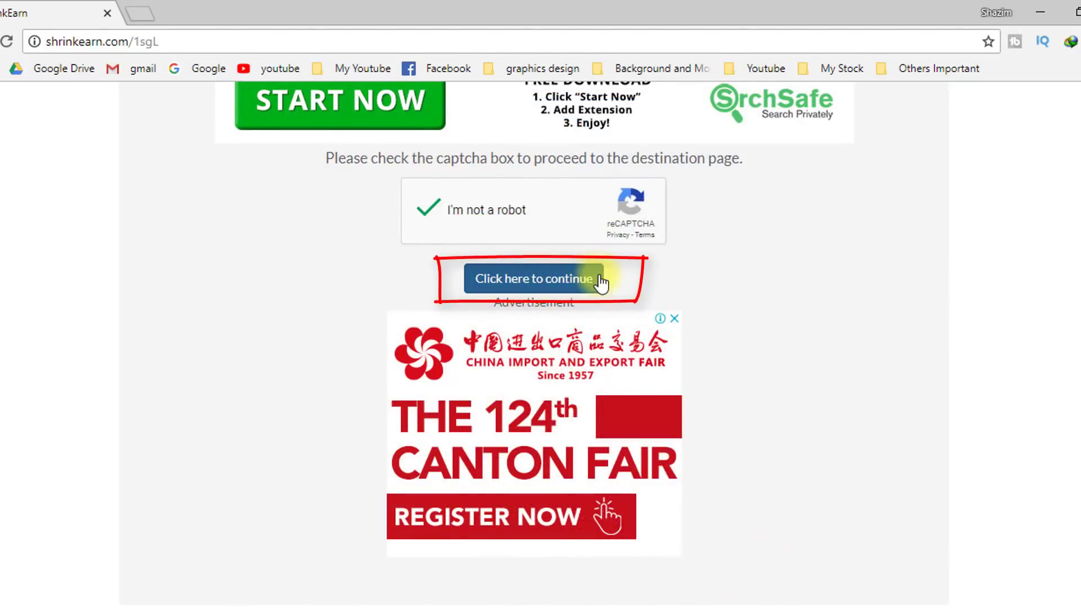
# Continue past the countdown with Get Link and download the auto retouch .atn from MediaFire.
pyautogui.click(579, 285)
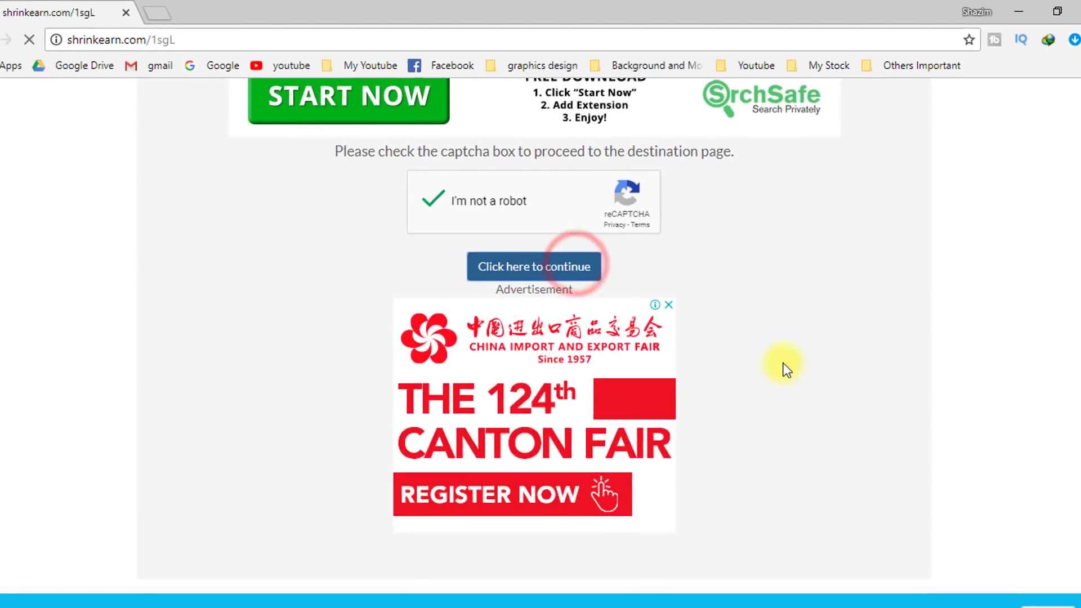
pyautogui.scroll(-2, 684, 368)
pyautogui.scroll(-2, 690, 347)
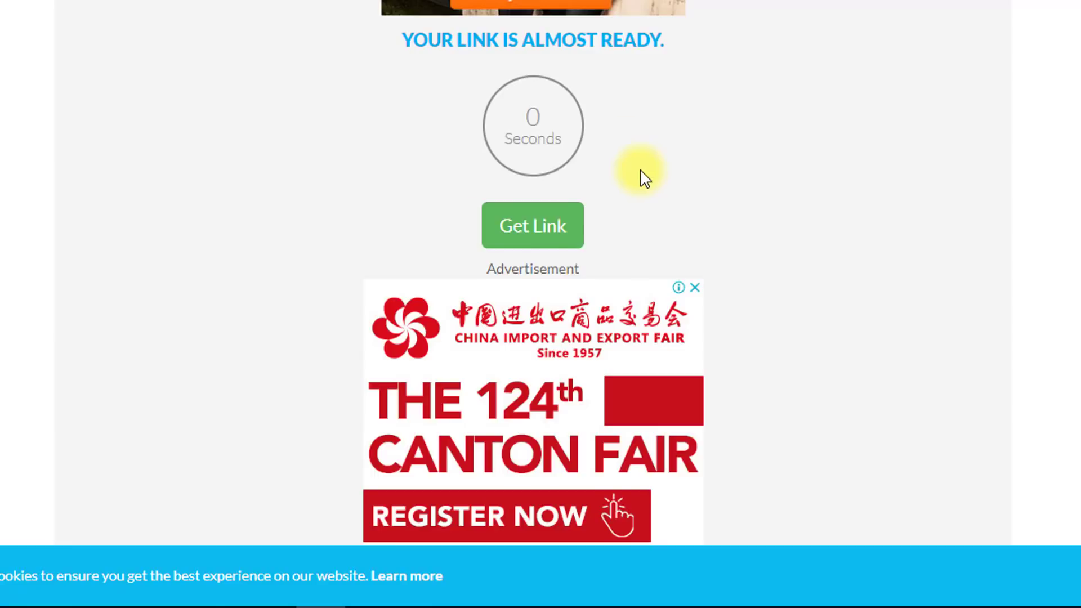
pyautogui.click(540, 227)
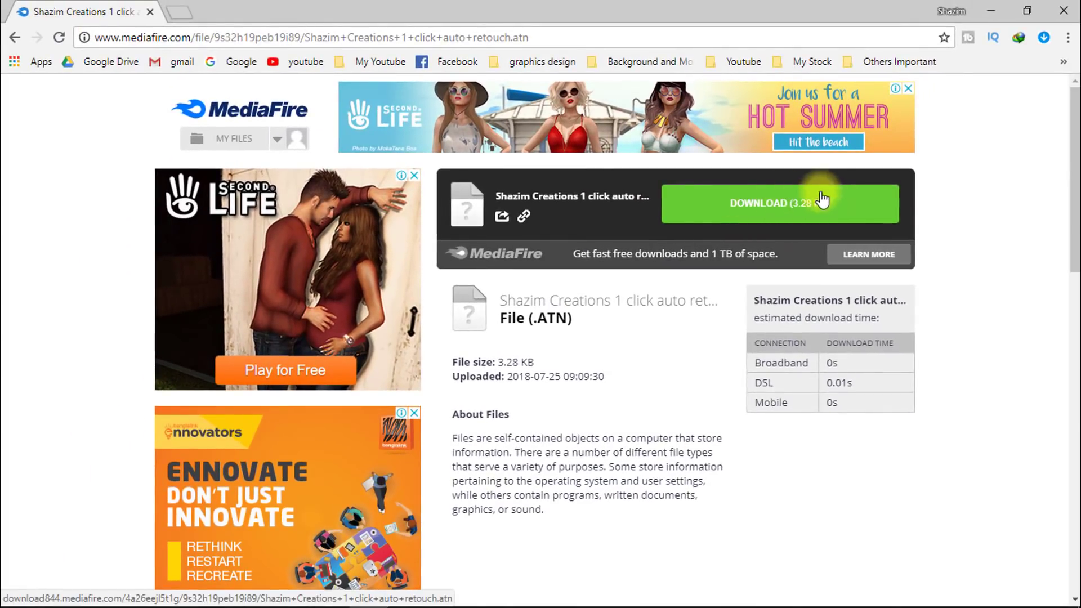
pyautogui.click(788, 210)
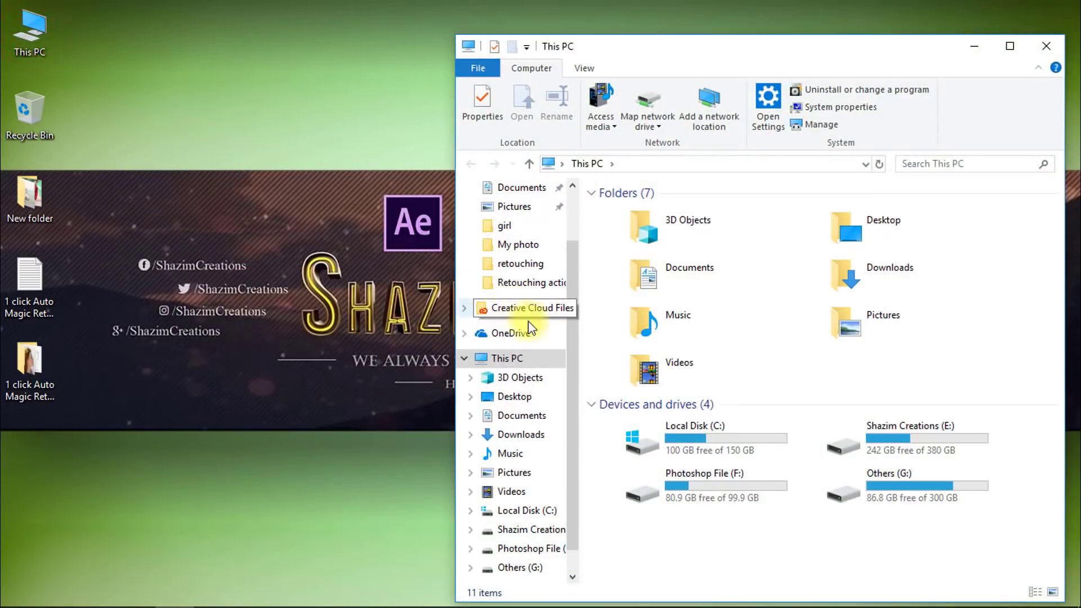
# Drag the Shazim Creations auto retouch .atn file from Downloads onto the desktop.
pyautogui.click(518, 435)
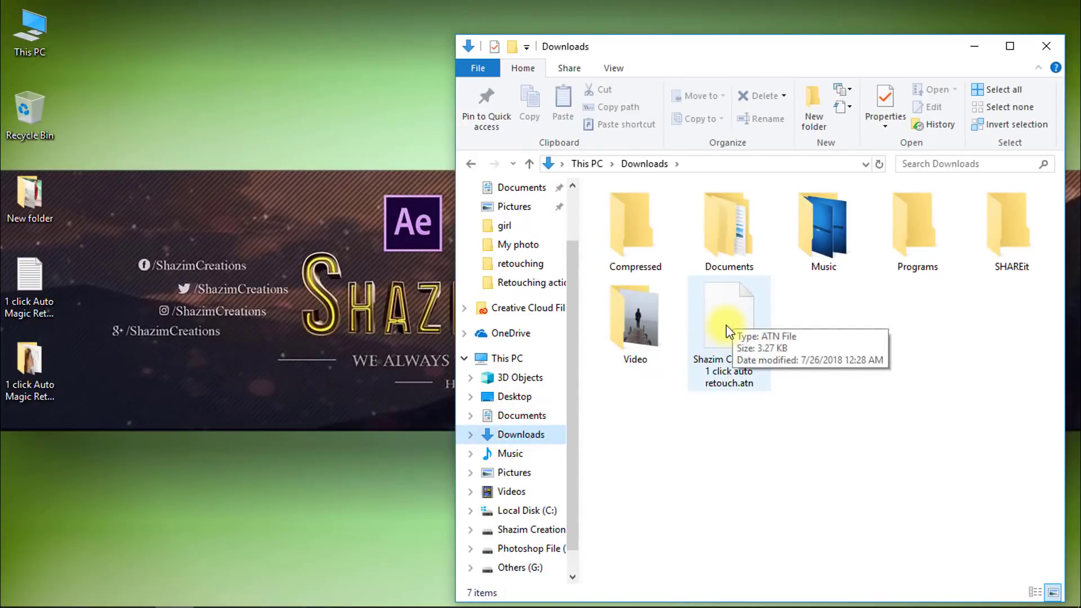
pyautogui.moveTo(726, 331); pyautogui.dragTo(161, 113)
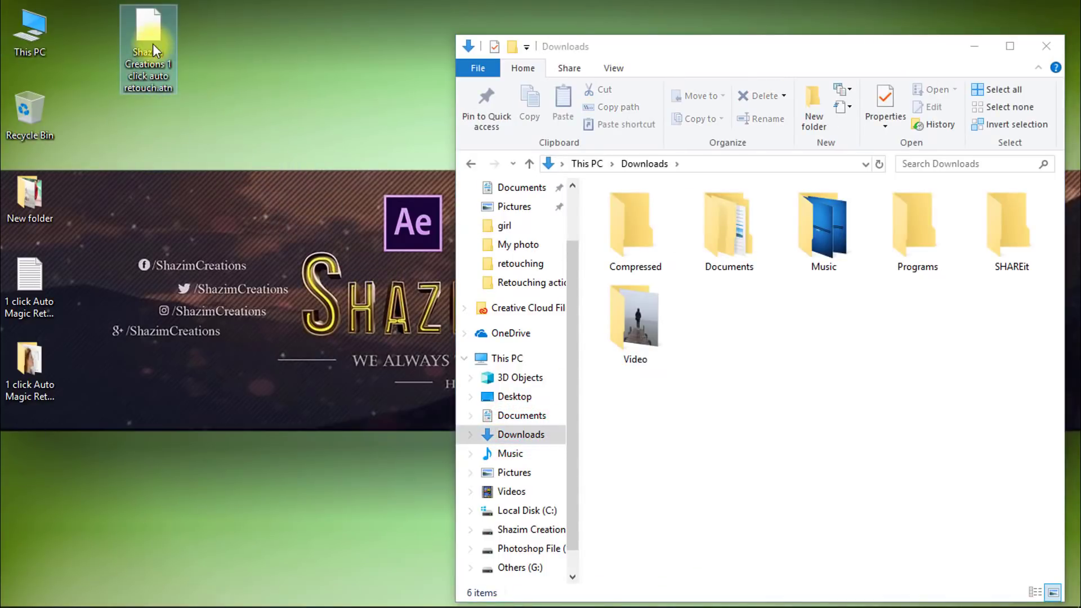
pyautogui.moveTo(153, 43); pyautogui.dragTo(95, 42)
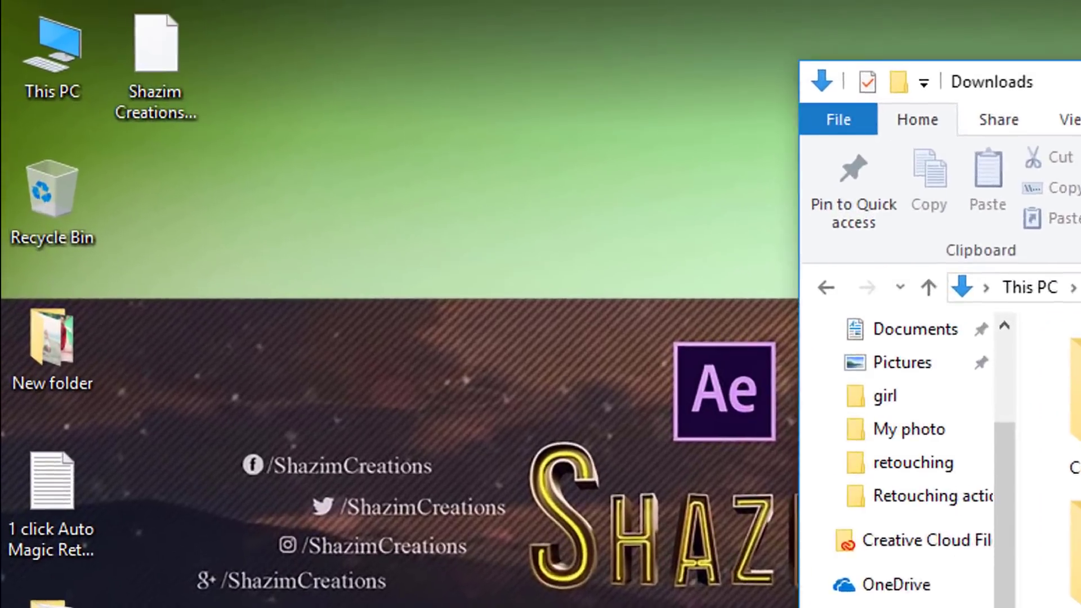
pyautogui.click(218, 63)
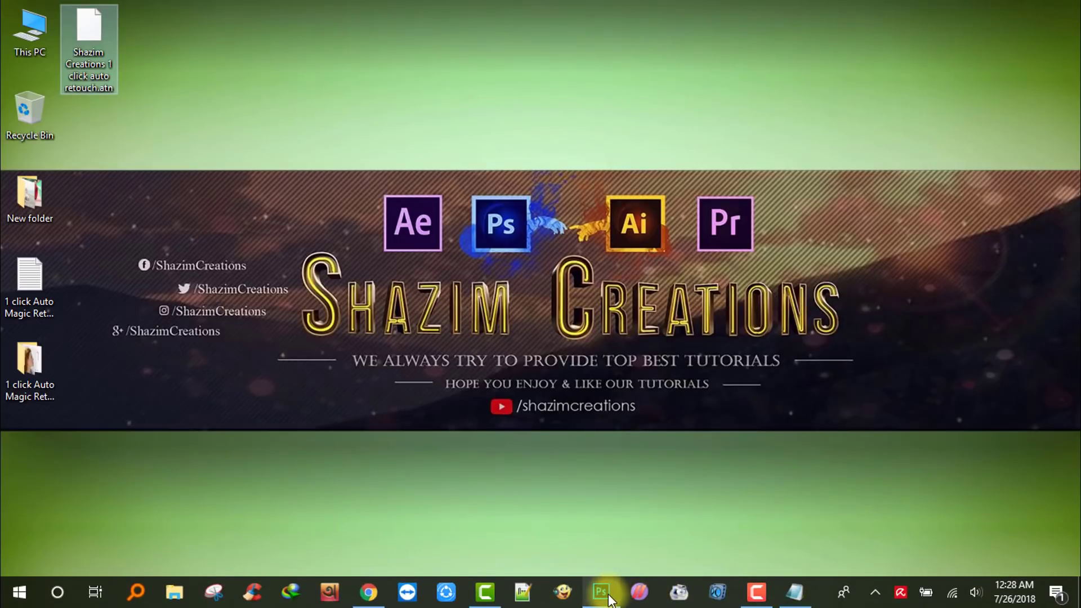
# Open portrait_stock_1_by_chamberstock.jpg in Photoshop and zoom in on the freckled face.
pyautogui.click(602, 593)
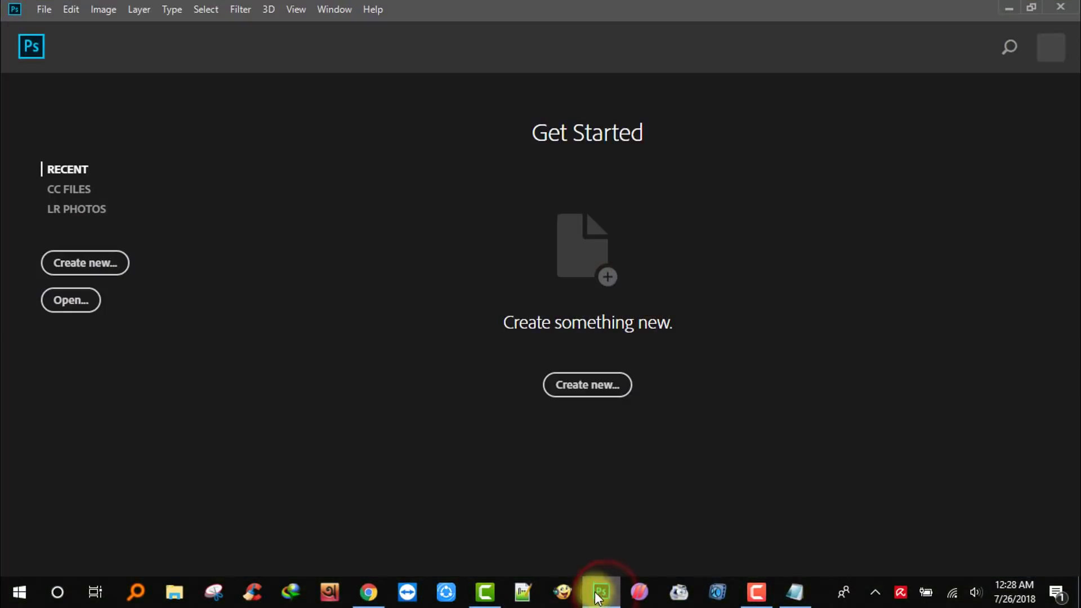
pyautogui.click(44, 9)
pyautogui.click(61, 41)
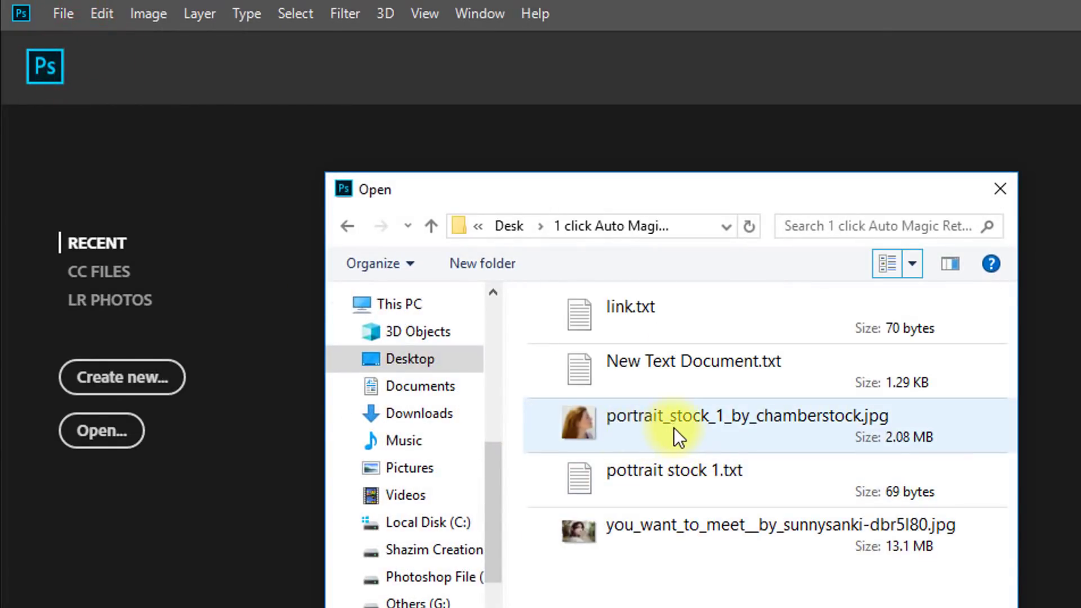
pyautogui.click(548, 341)
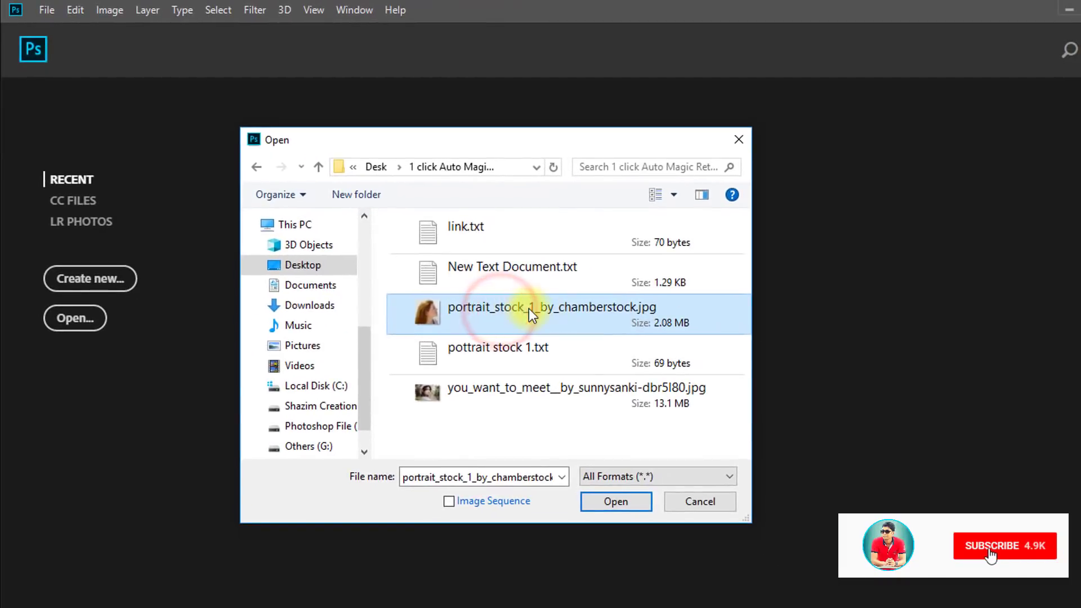
pyautogui.click(612, 504)
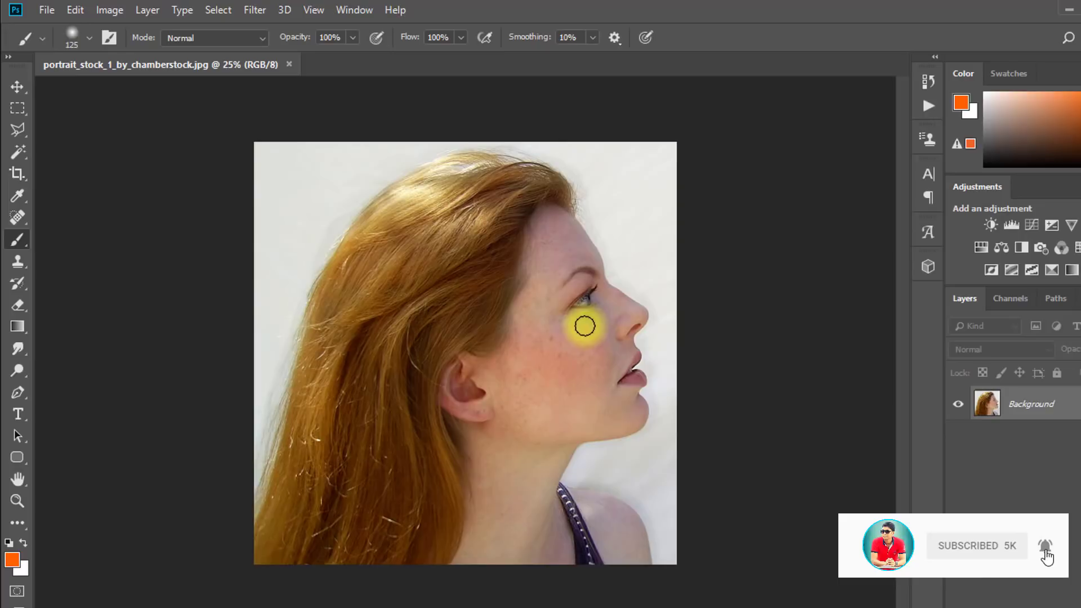
pyautogui.moveTo(561, 336); pyautogui.dragTo(616, 331)
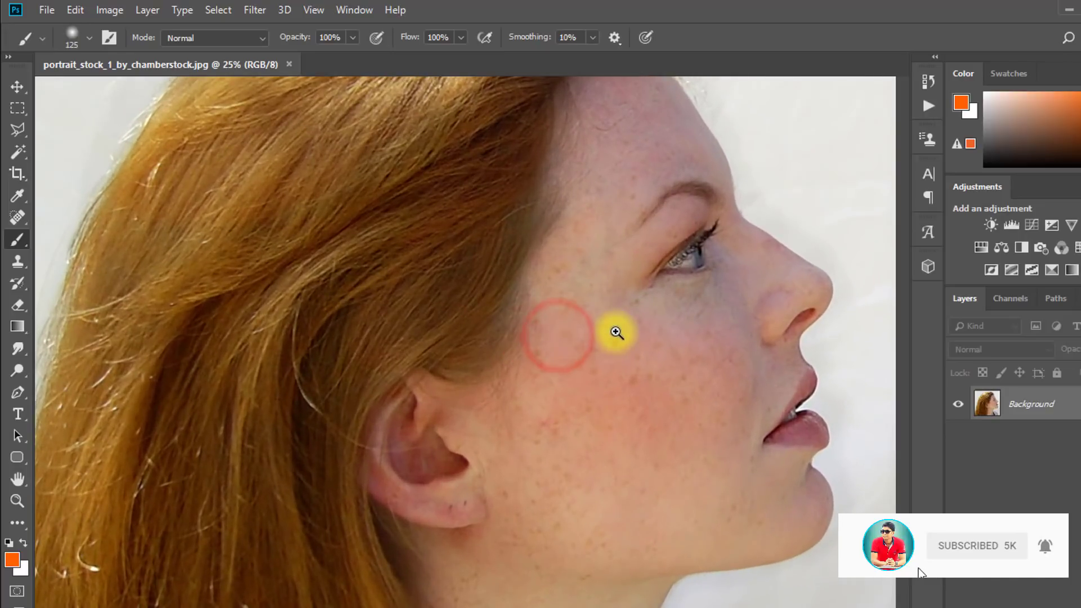
pyautogui.moveTo(691, 285); pyautogui.dragTo(608, 315)
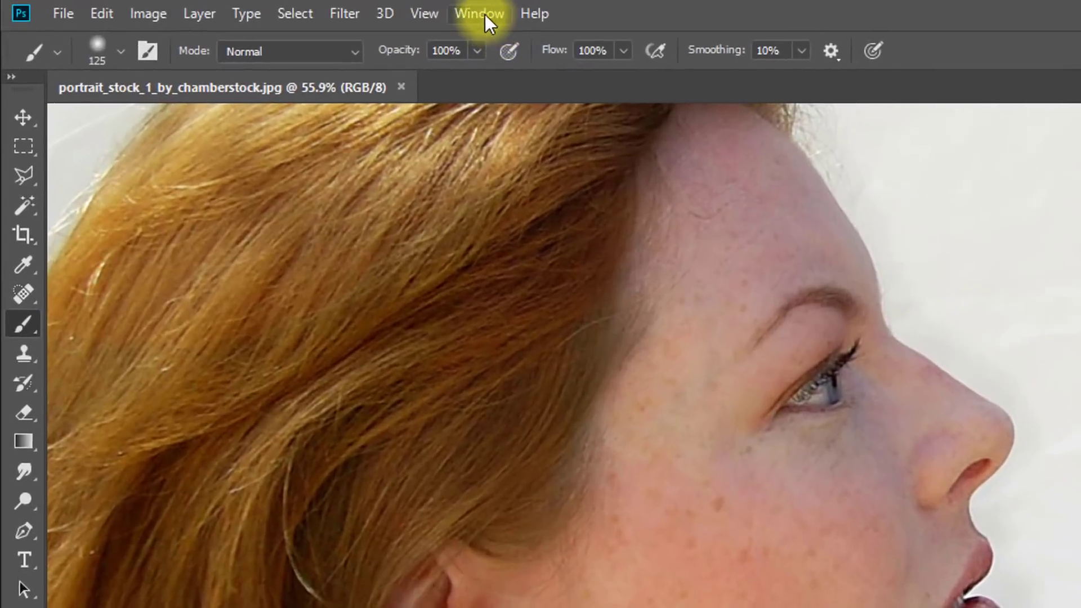
pyautogui.click(354, 10)
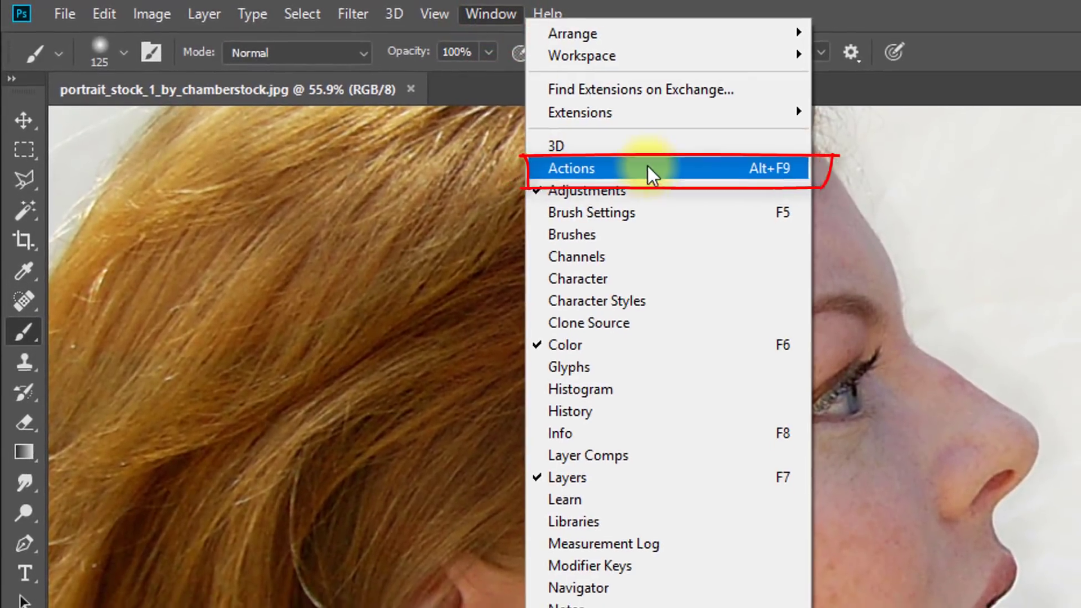
# Show the Actions panel and load the Shazim Creations .atn action file.
pyautogui.click(648, 170)
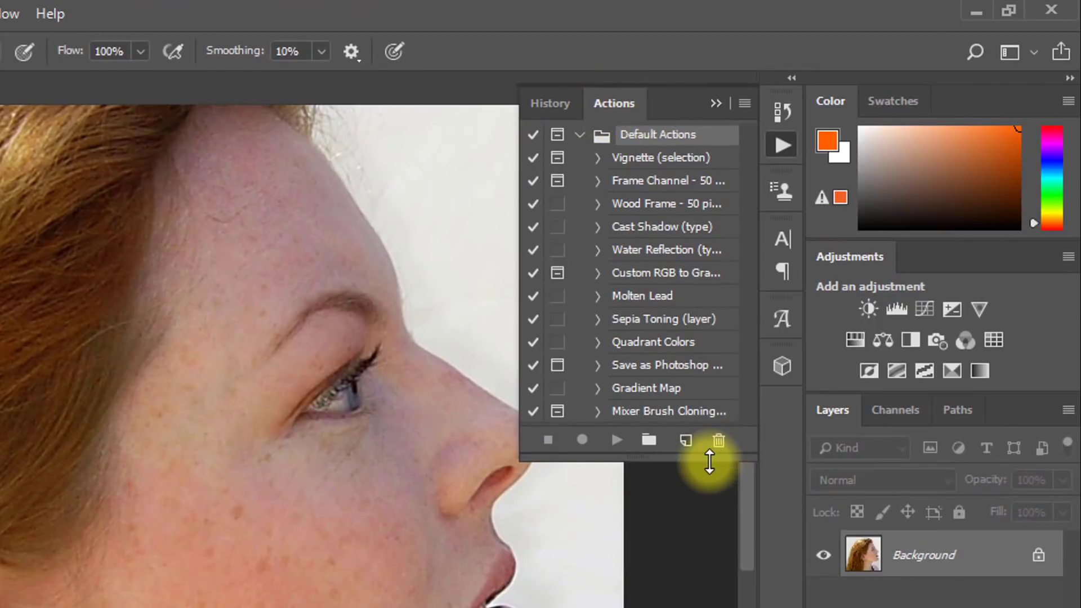
pyautogui.moveTo(708, 461); pyautogui.dragTo(691, 582)
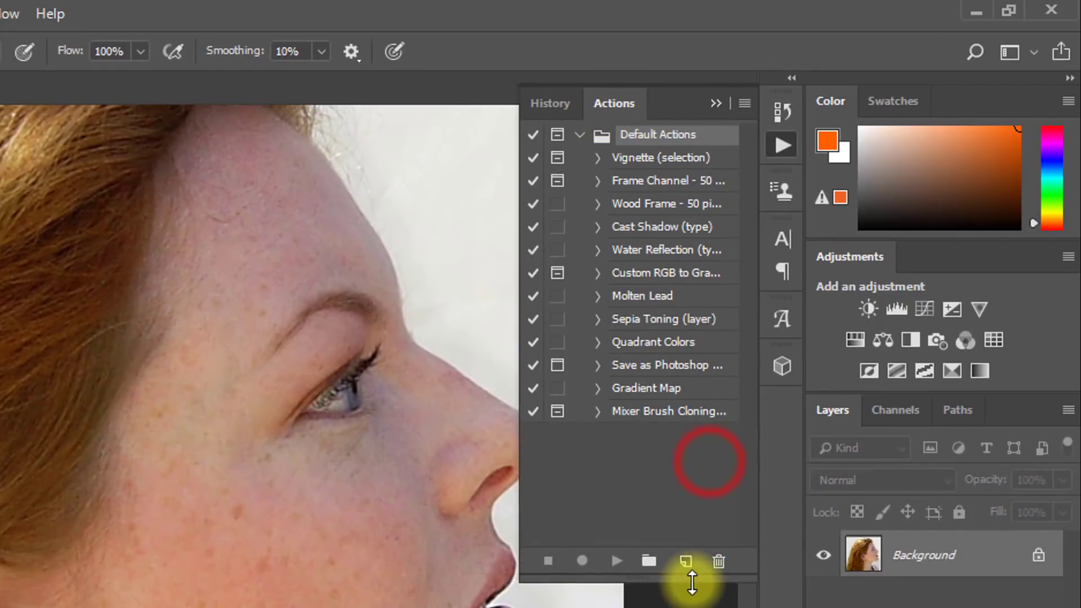
pyautogui.click(745, 105)
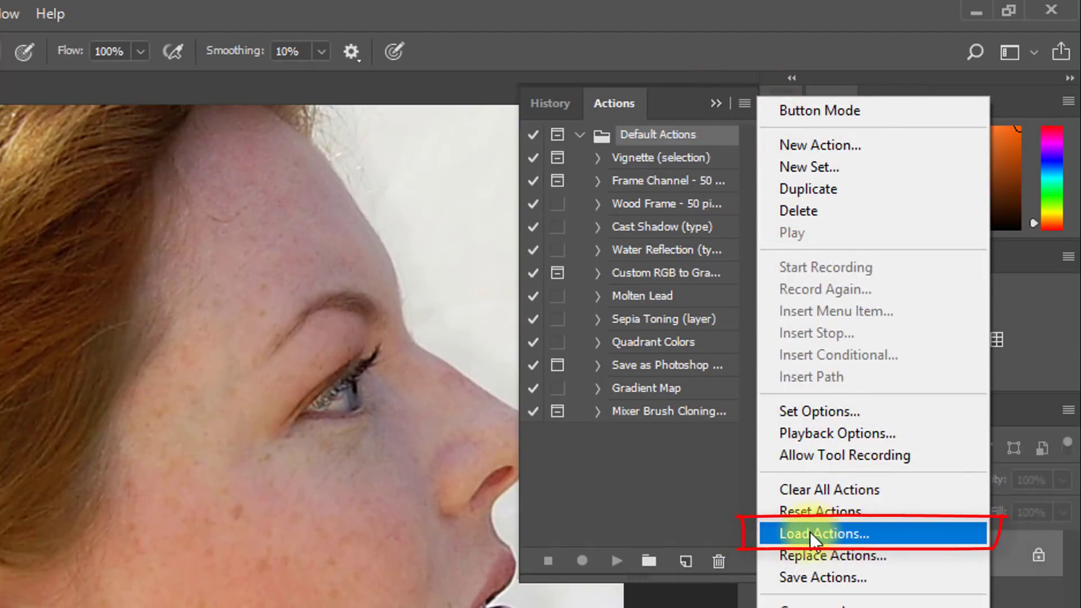
pyautogui.click(896, 532)
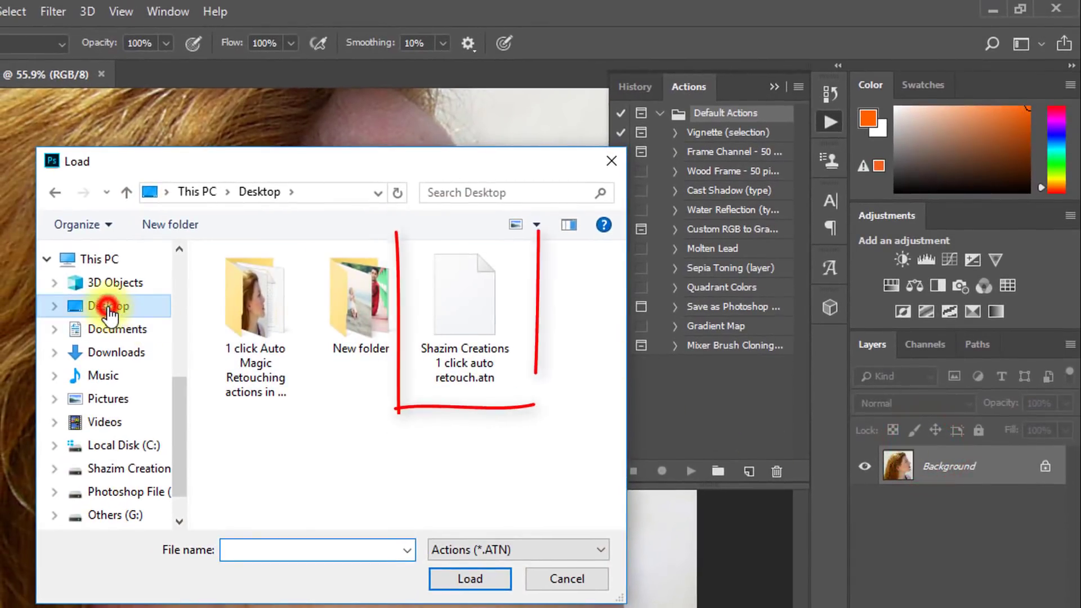
pyautogui.click(465, 316)
pyautogui.click(463, 580)
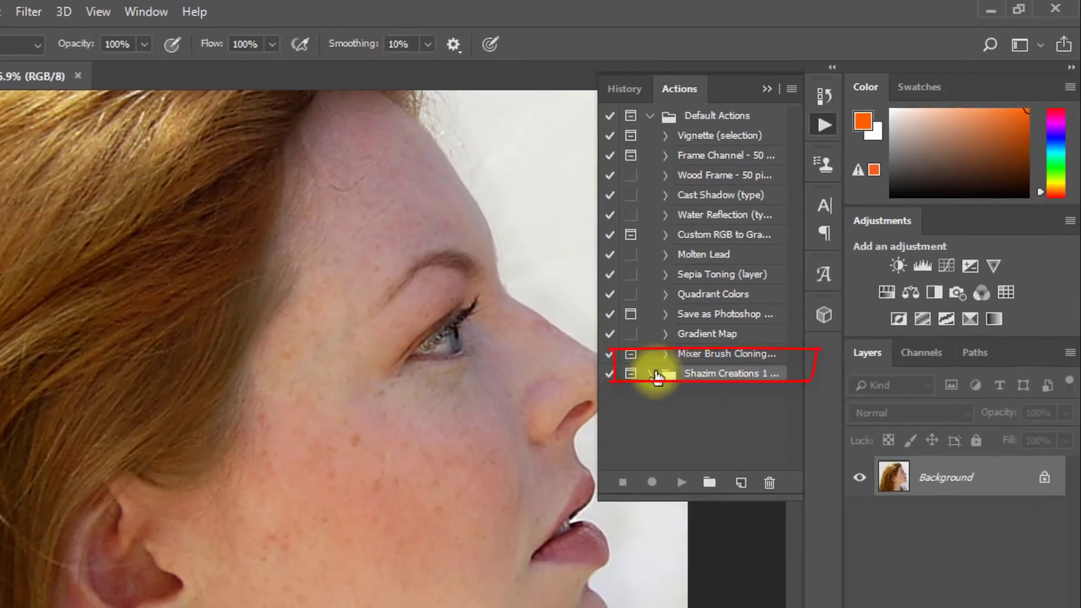
# Expand the Shazim Creations set and select its Auto Retouch action.
pyautogui.click(659, 365)
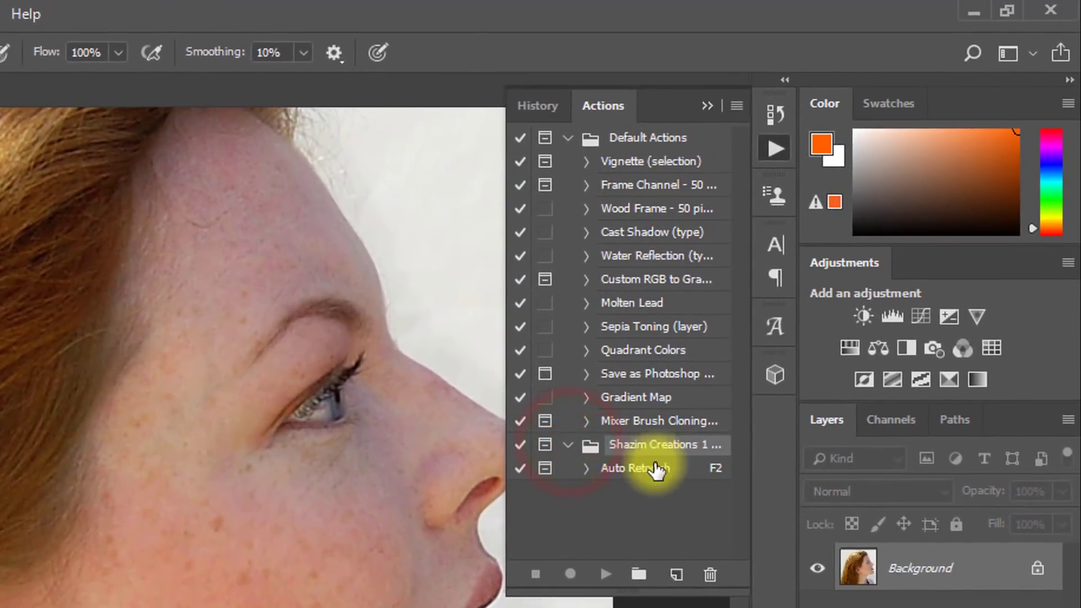
pyautogui.click(628, 473)
pyautogui.click(719, 467)
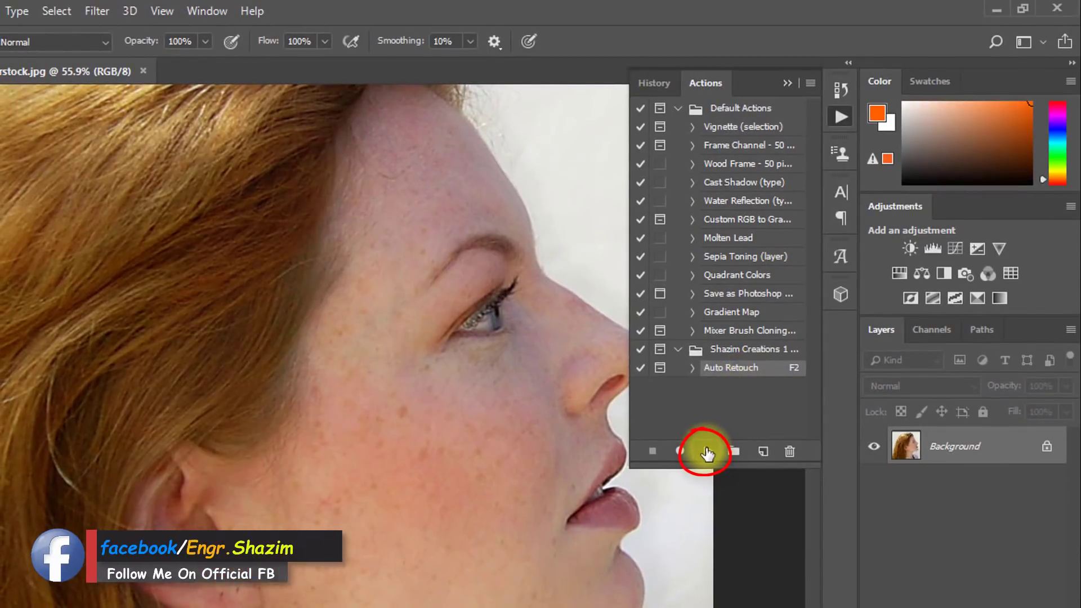
# Play Auto Retouch with Surface Blur radius 45 and High Pass radius 1.5.
pyautogui.click(708, 453)
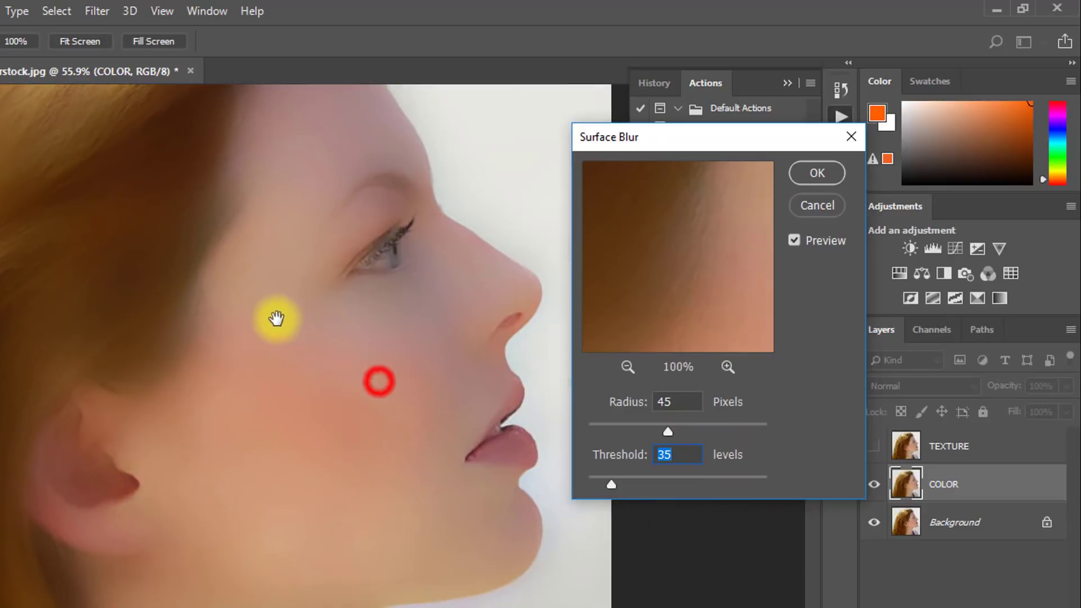
pyautogui.click(682, 399)
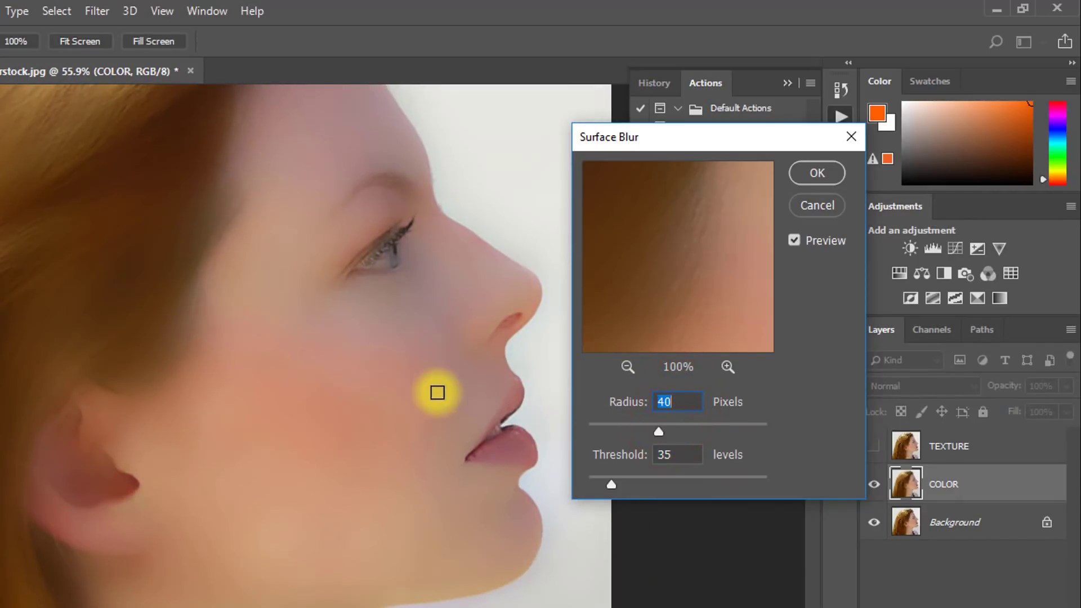
pyautogui.moveTo(657, 432); pyautogui.dragTo(668, 434)
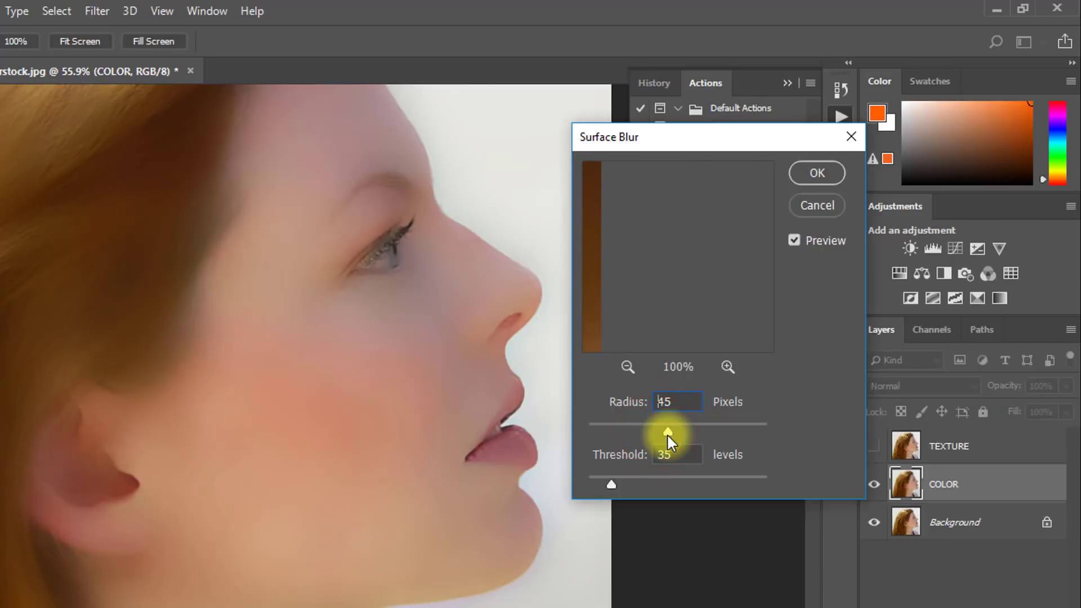
pyautogui.click(812, 166)
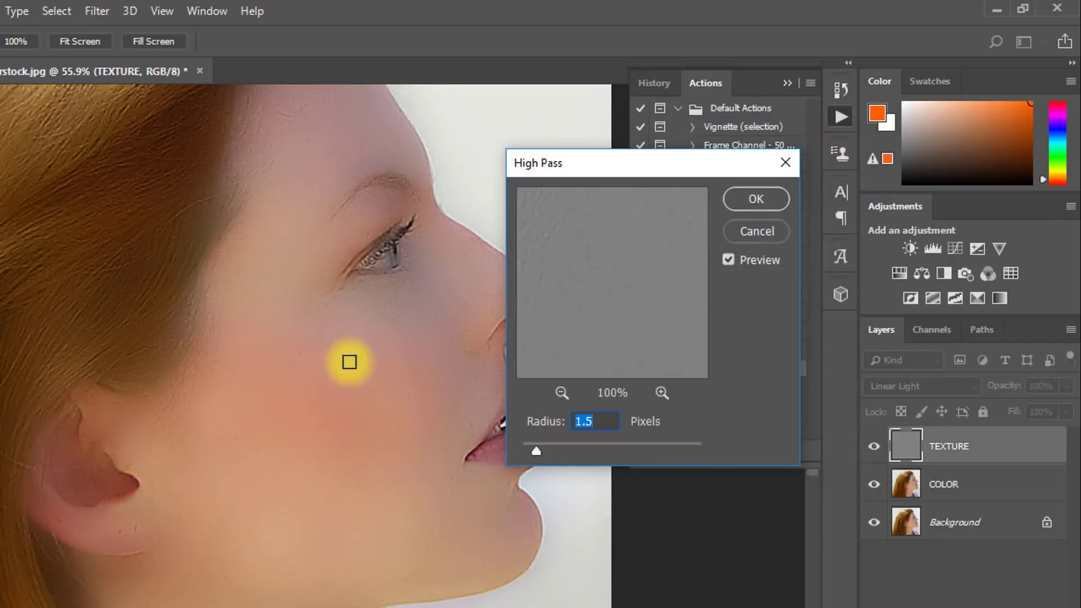
pyautogui.click(597, 418)
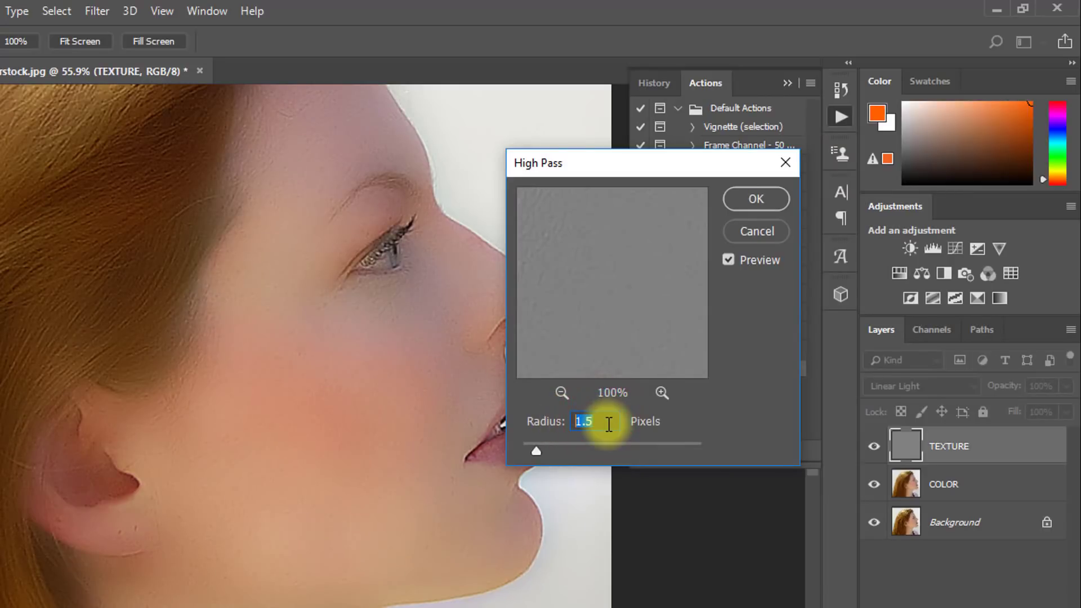
pyautogui.write('1')
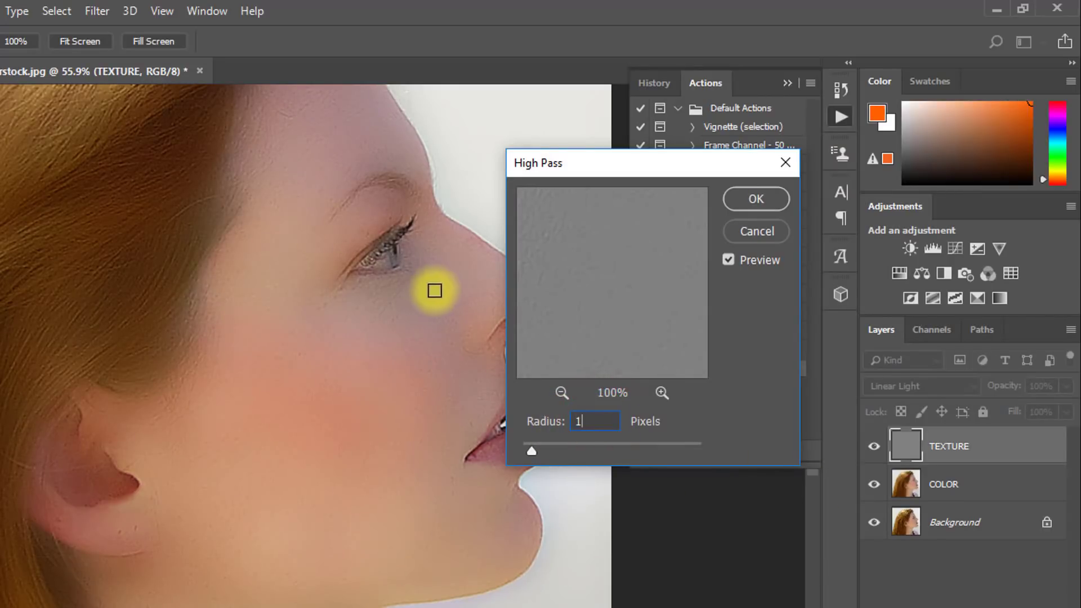
pyautogui.write('.5')
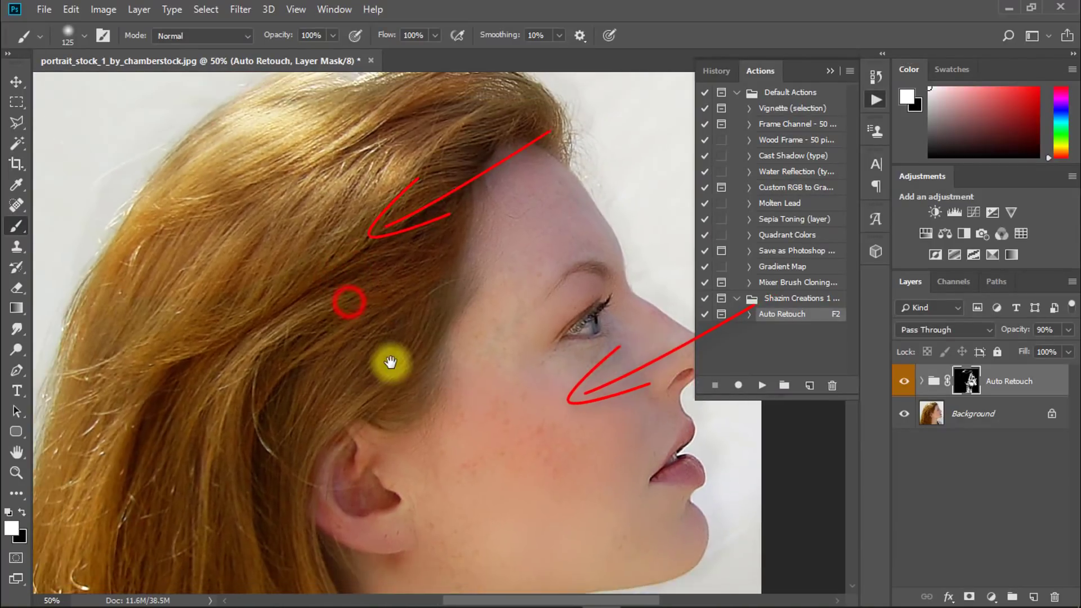
# Collapse the Actions panel and toggle the Auto Retouch group off and on to compare.
pyautogui.moveTo(390, 362); pyautogui.dragTo(385, 310)
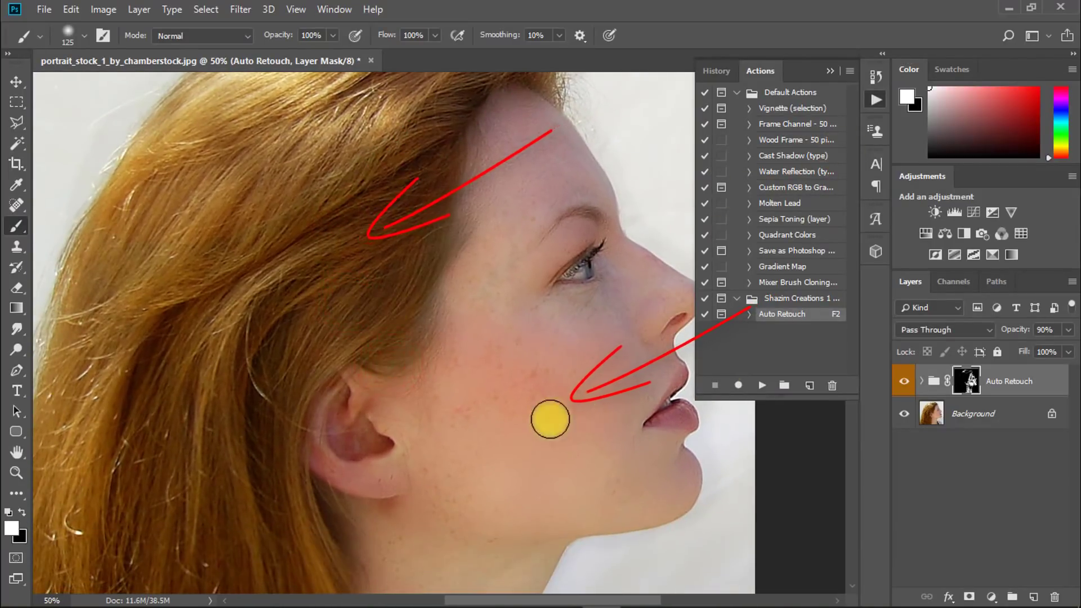
pyautogui.click(833, 70)
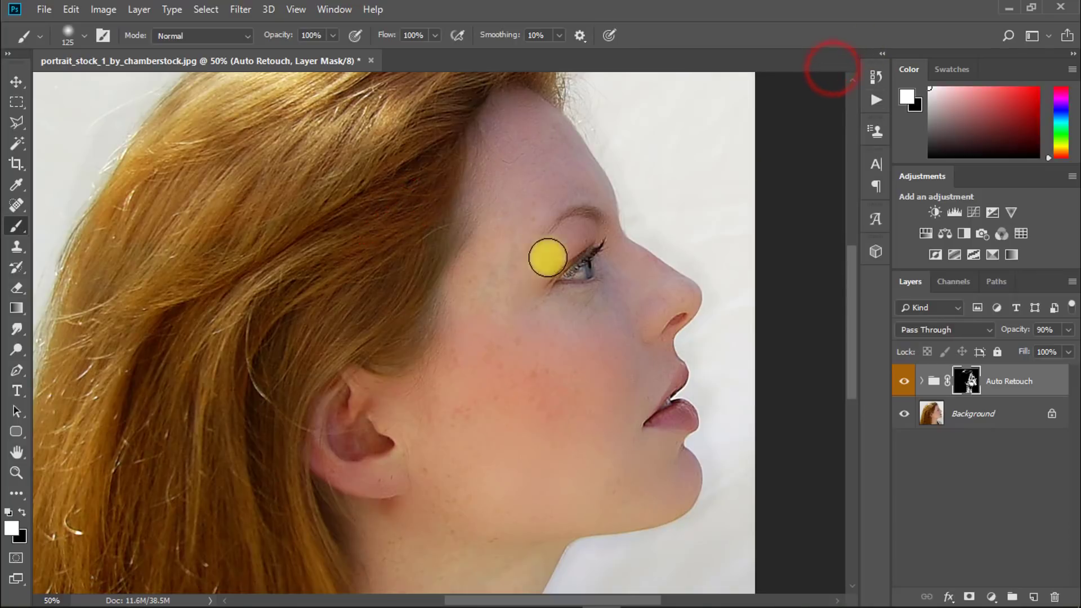
pyautogui.click(908, 384)
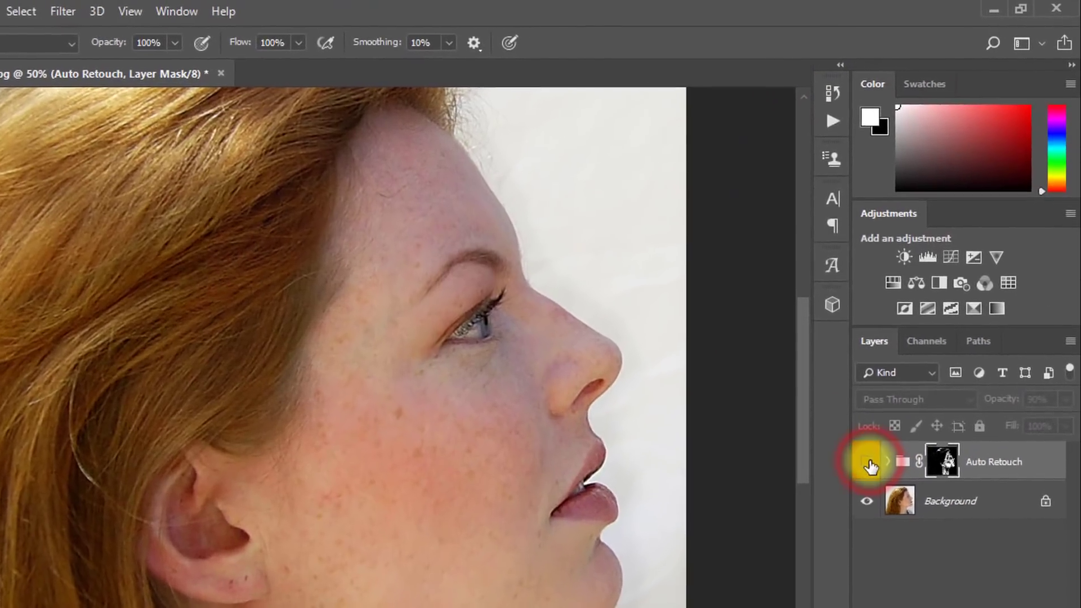
pyautogui.click(908, 385)
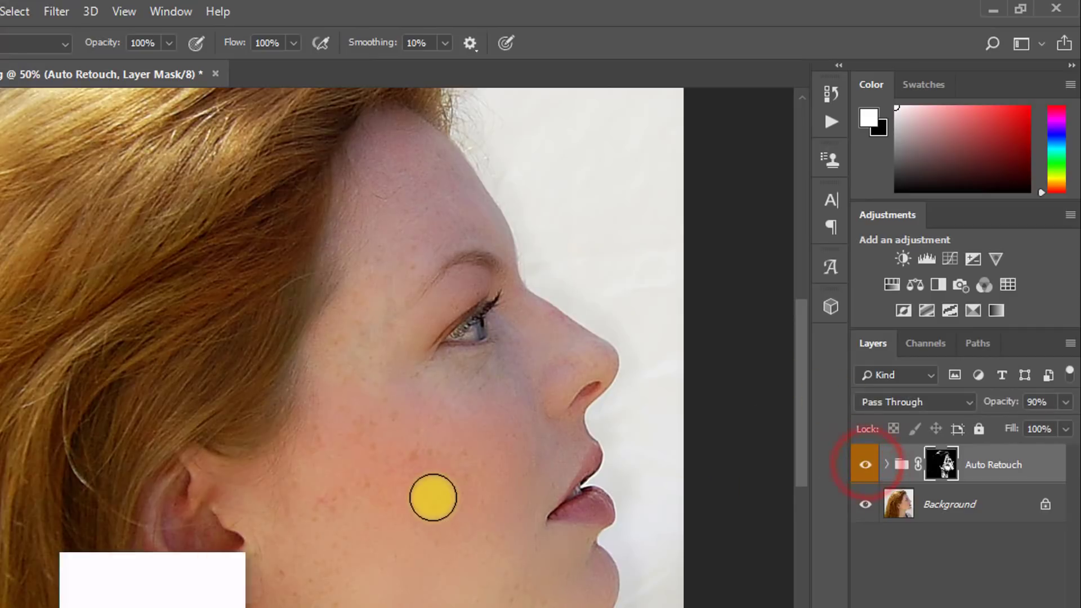
pyautogui.moveTo(417, 509); pyautogui.dragTo(384, 370)
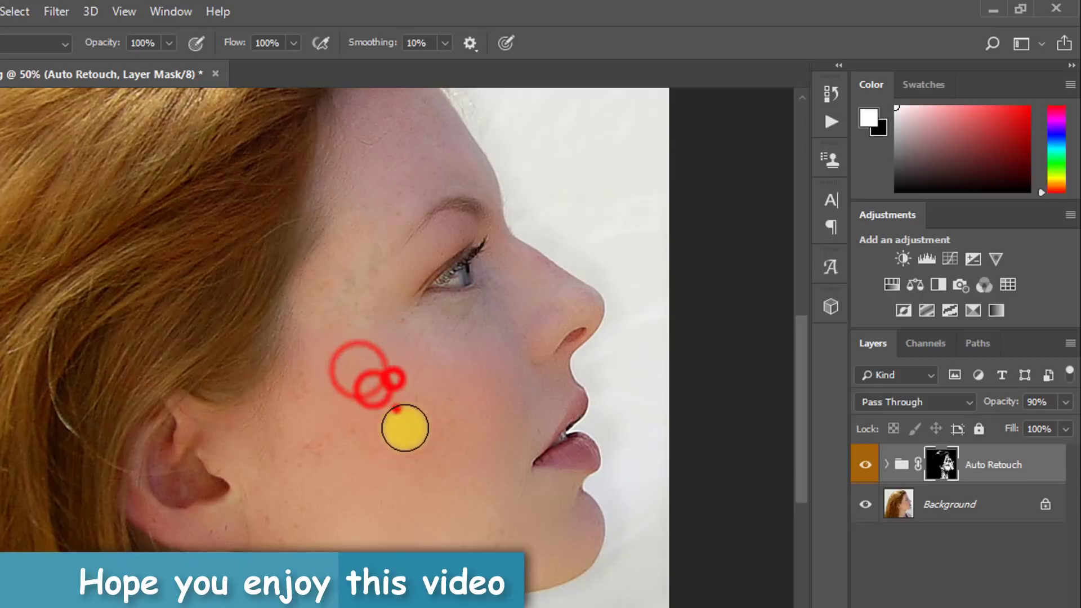
# Click repeatedly across the face and cheek on the portrait canvas.
pyautogui.click(290, 447)
pyautogui.click(363, 436)
pyautogui.click(314, 429)
pyautogui.click(319, 387)
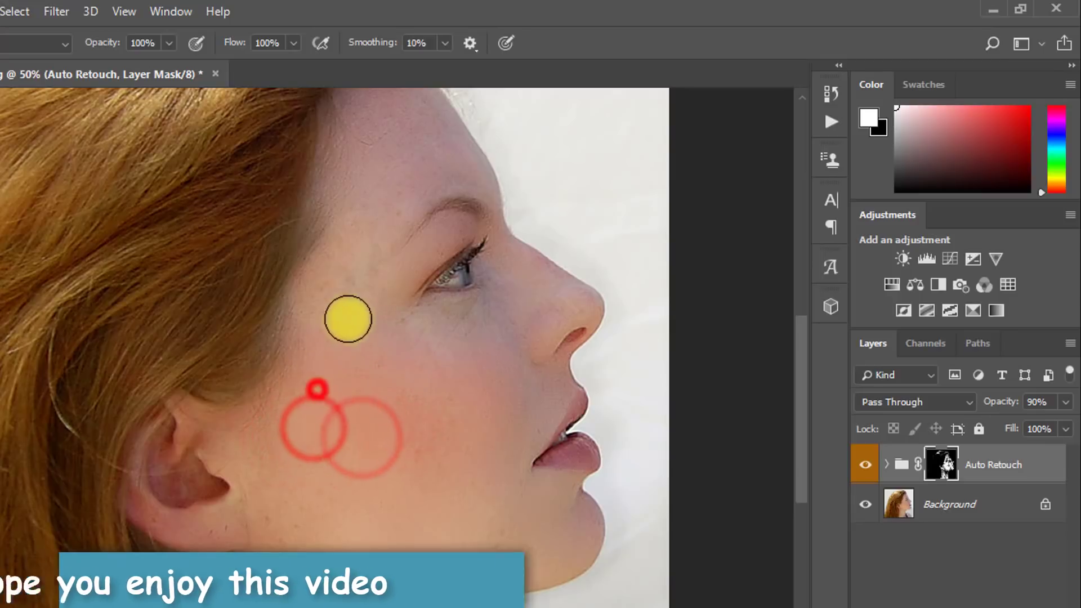
pyautogui.click(337, 272)
pyautogui.click(357, 329)
pyautogui.click(400, 371)
pyautogui.click(428, 411)
pyautogui.click(418, 448)
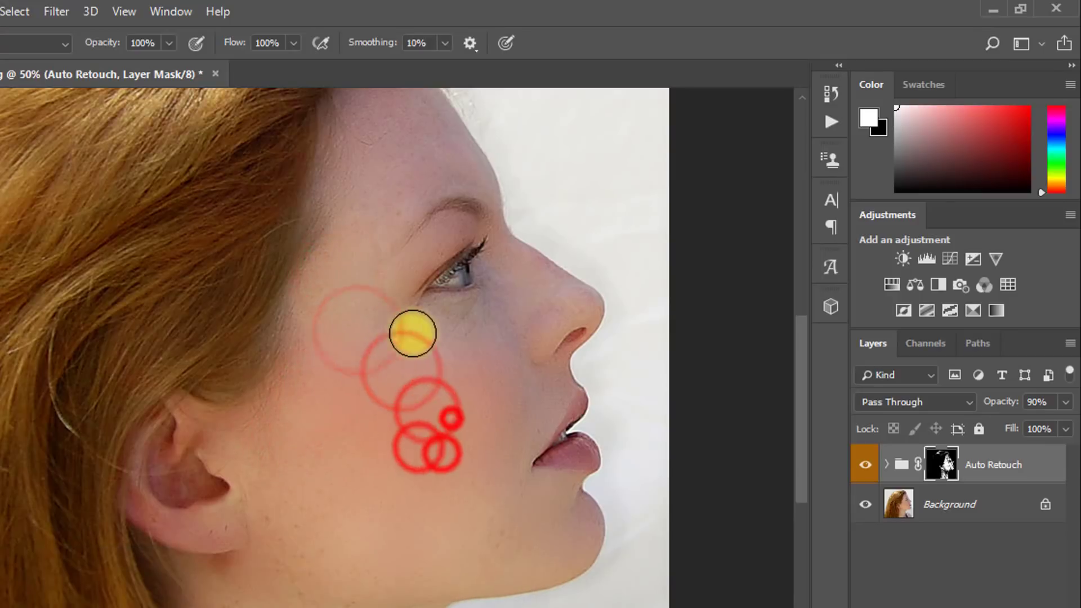
pyautogui.click(482, 314)
pyautogui.click(494, 287)
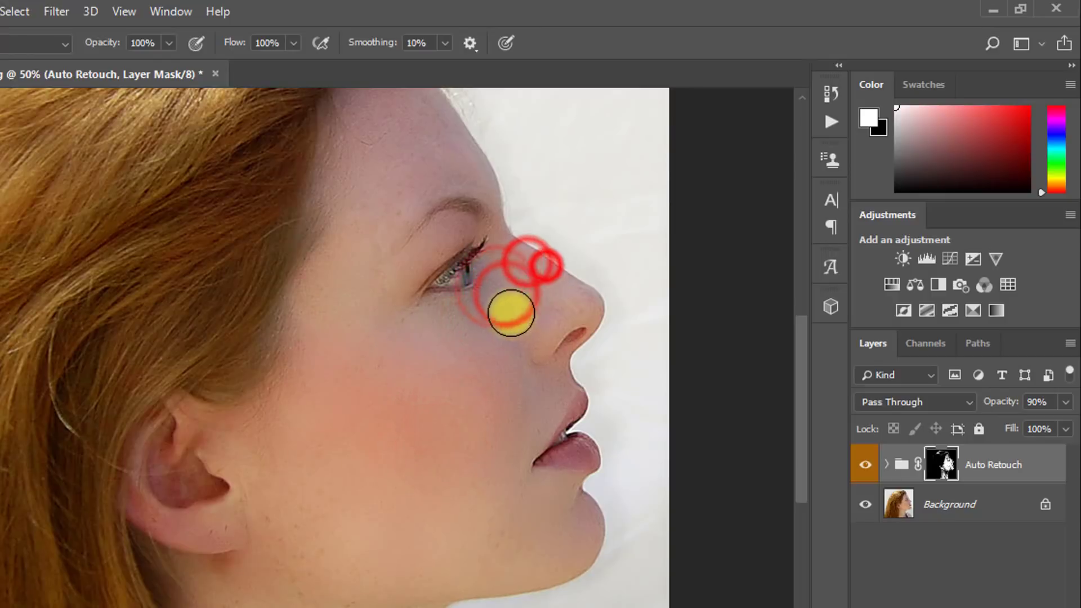
pyautogui.click(524, 310)
pyautogui.click(512, 367)
pyautogui.scroll(-5, 422, 406)
pyautogui.click(301, 454)
pyautogui.click(373, 500)
pyautogui.click(372, 554)
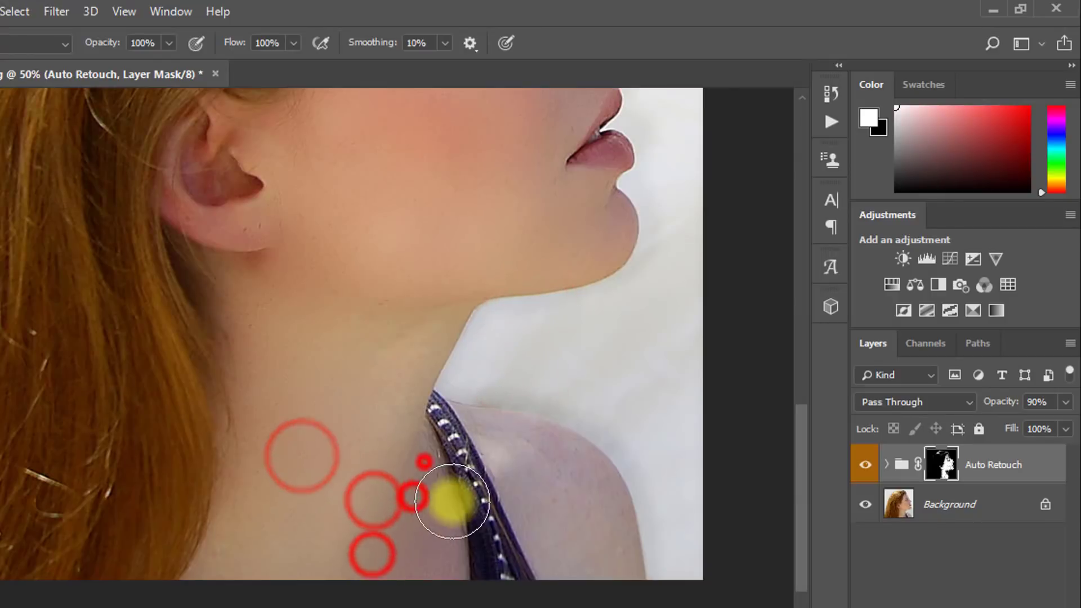
pyautogui.click(565, 490)
pyautogui.scroll(2, 507, 516)
pyautogui.scroll(3, 481, 507)
pyautogui.click(473, 529)
pyautogui.click(466, 466)
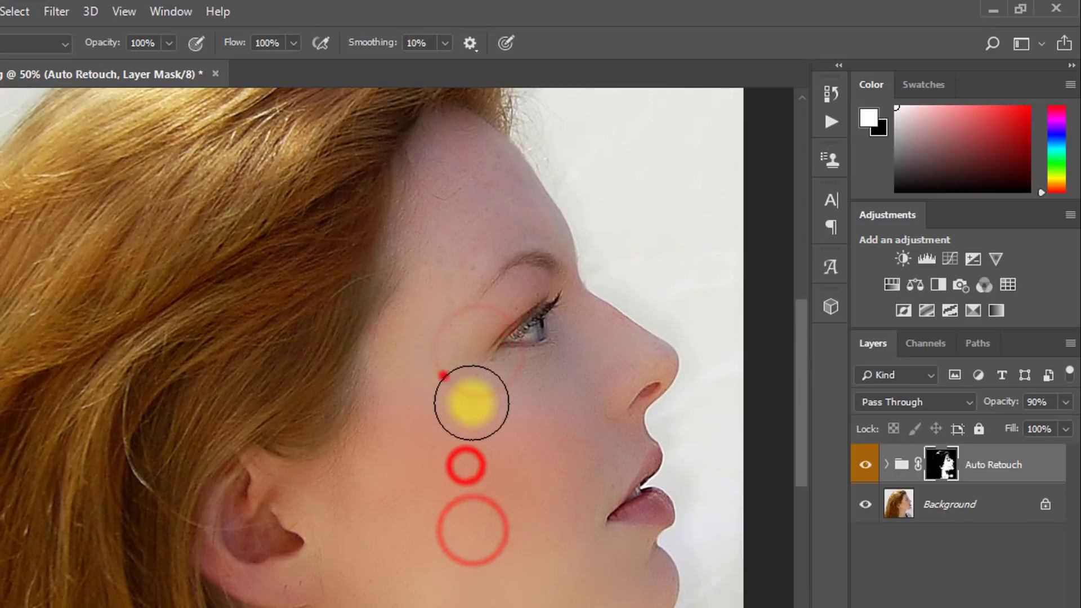
pyautogui.click(456, 373)
pyautogui.click(436, 220)
pyautogui.scroll(-1, 422, 339)
pyautogui.hscroll(1, 423, 338)
pyautogui.click(418, 517)
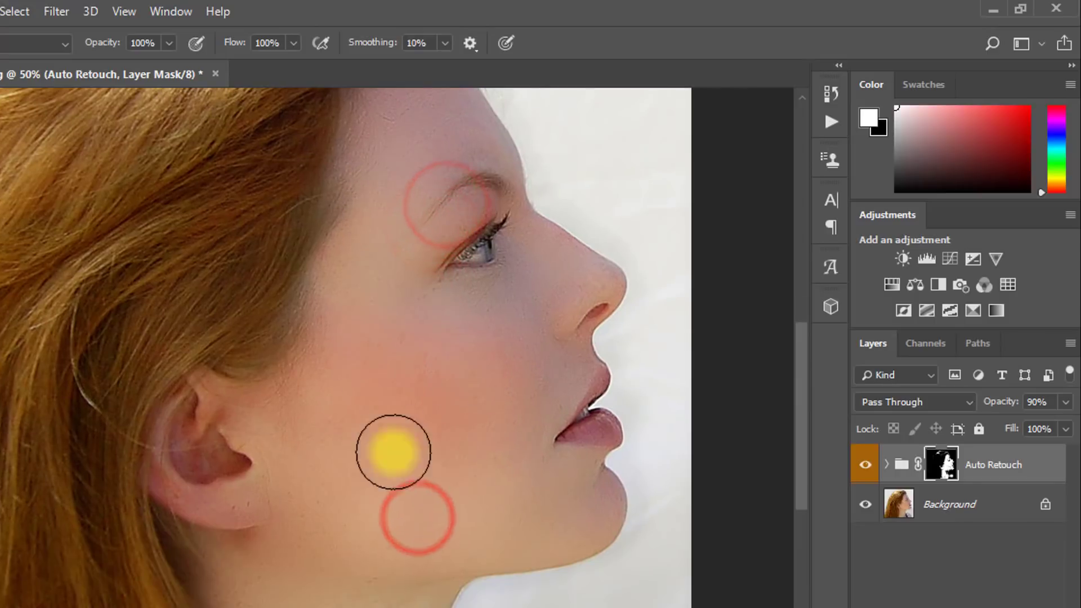
# Re-show the retouch, zoom the brow to 100%, and pick the Brush with black foreground.
pyautogui.click(866, 465)
pyautogui.click(478, 289)
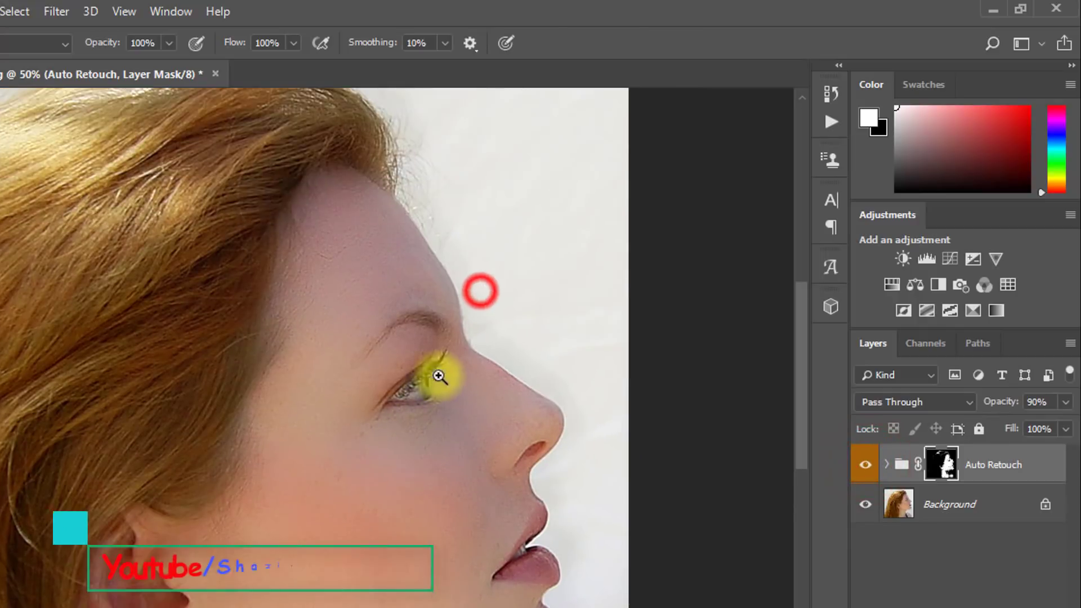
pyautogui.click(383, 336)
pyautogui.click(416, 335)
pyautogui.press('b')
pyautogui.click(562, 421)
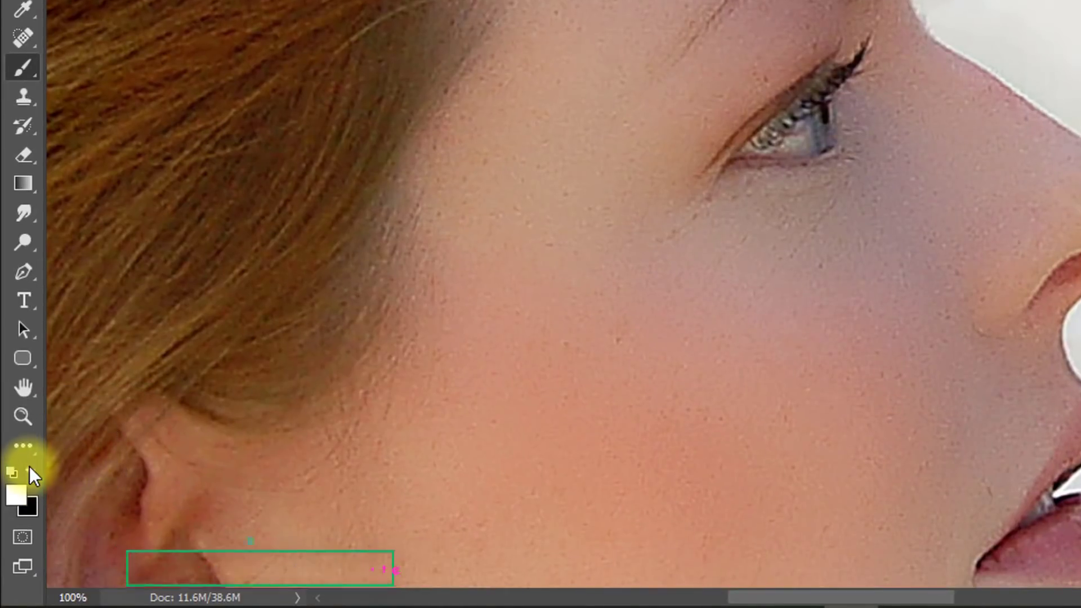
pyautogui.click(30, 470)
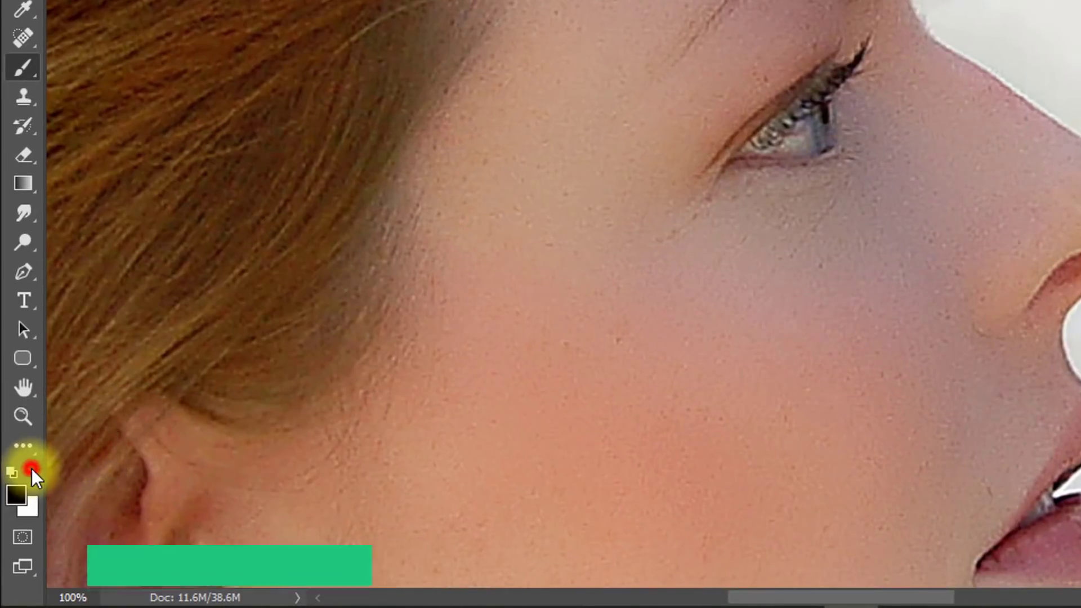